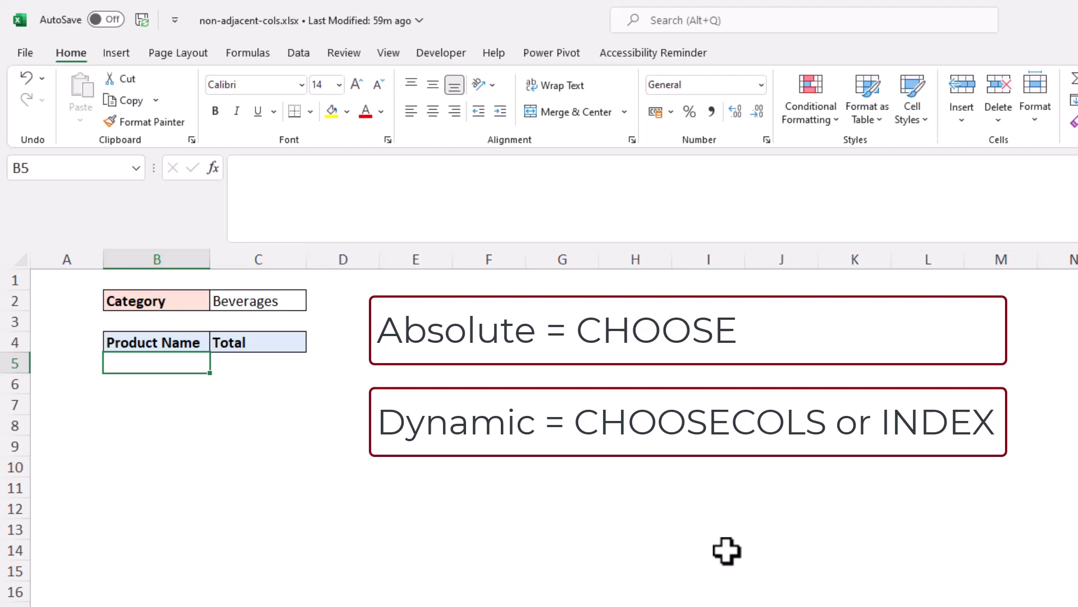
Step: In B5, start a FILTER formula whose array is CHOOSECOLS(tblSales,1,4) on its own line
left_click(320, 188)
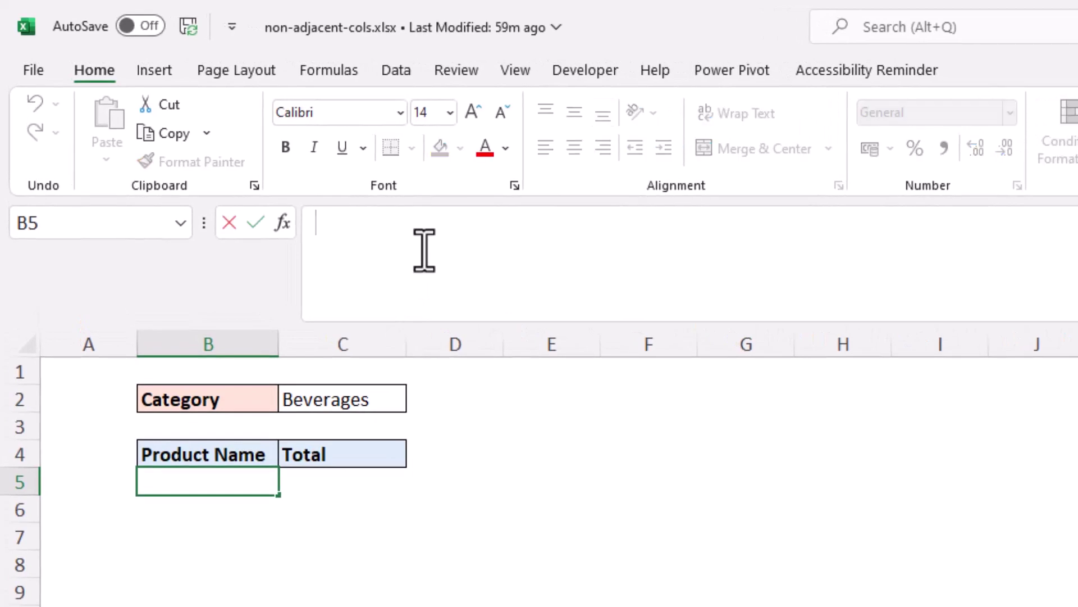
type("=filter")
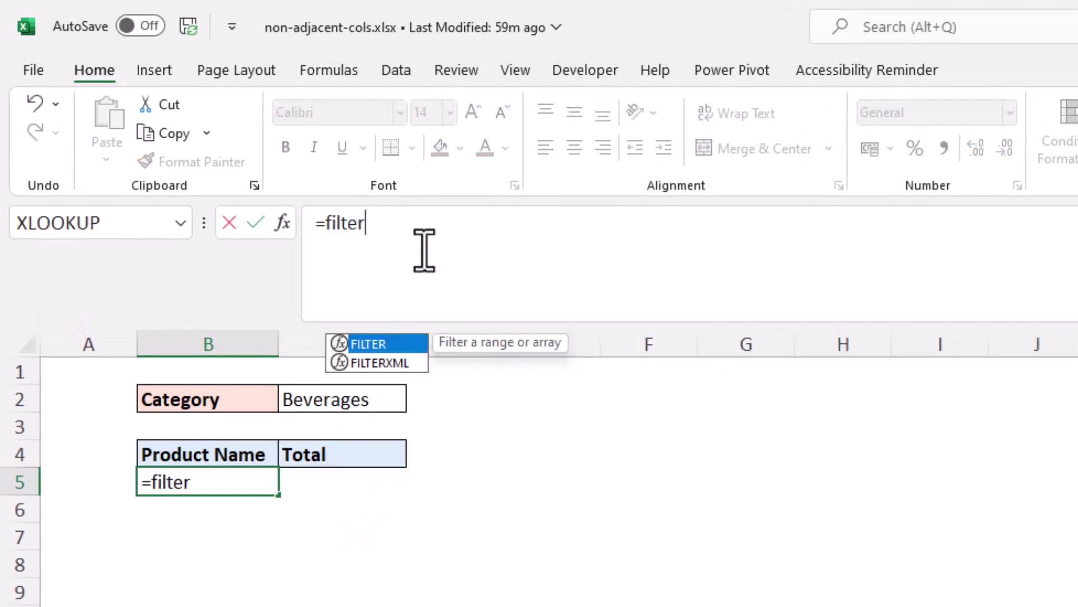
type("(")
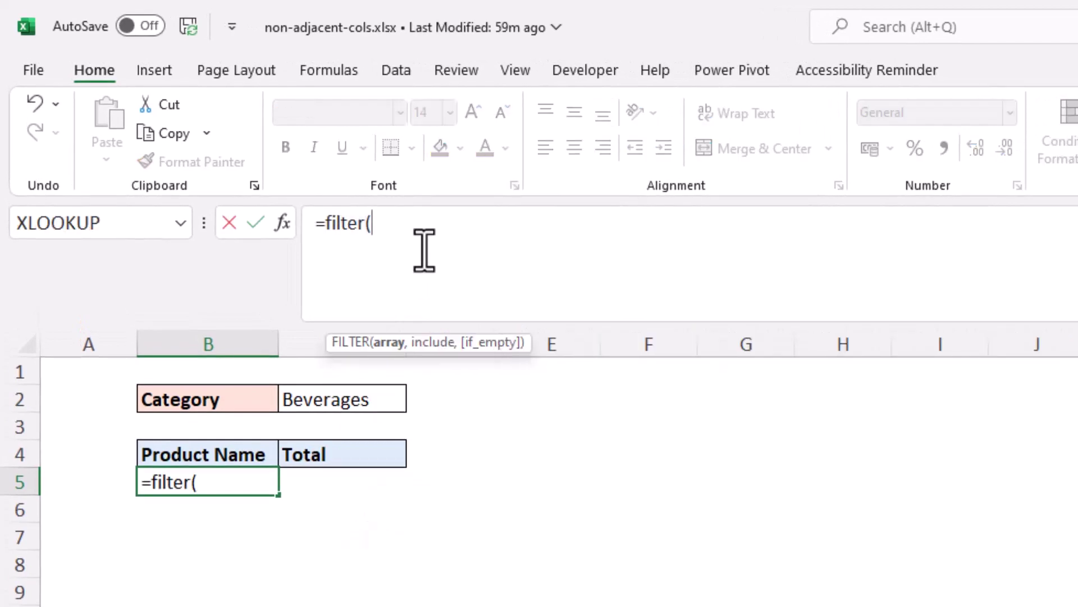
key("alt+Return")
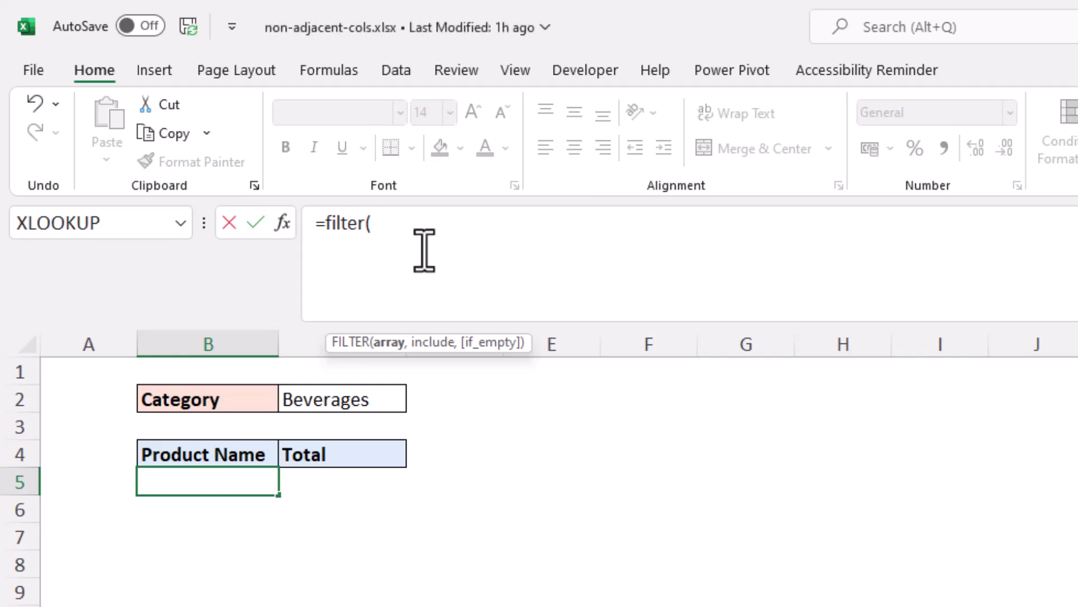
type("ch")
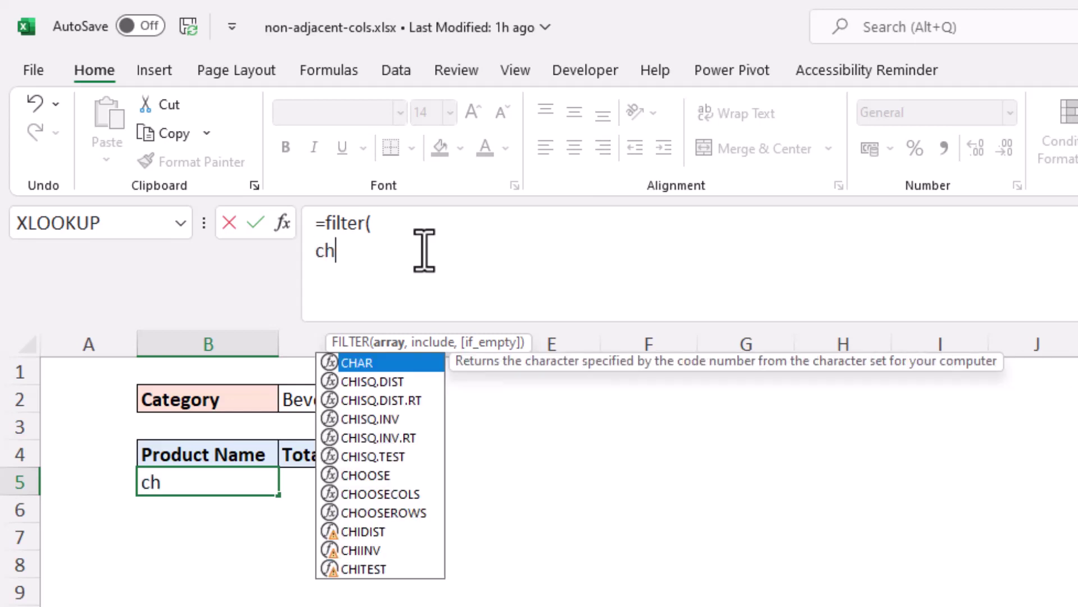
type("oo")
key("Down")
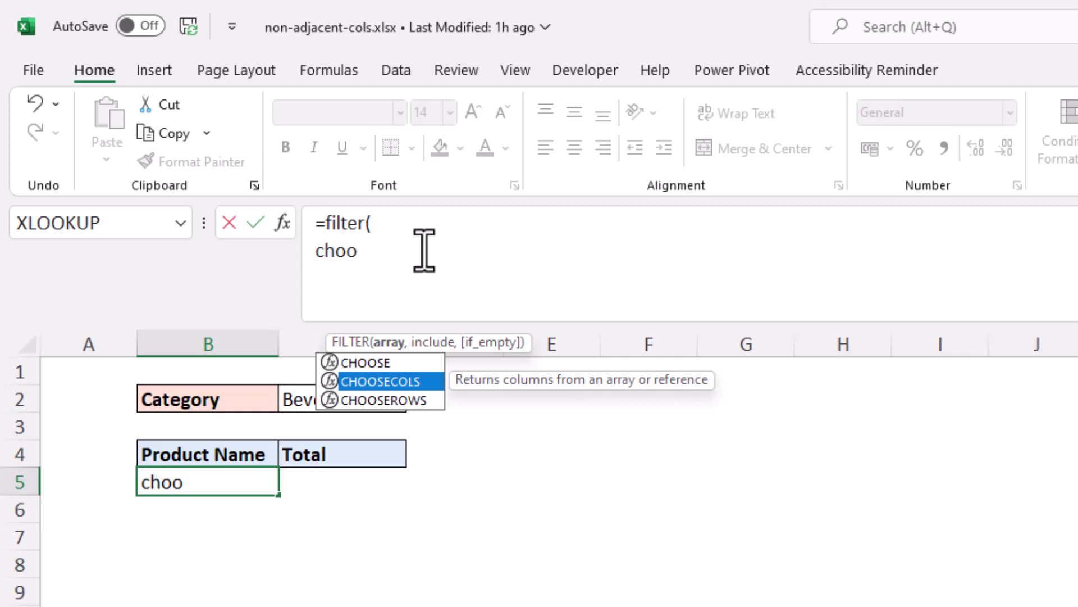
key("Tab")
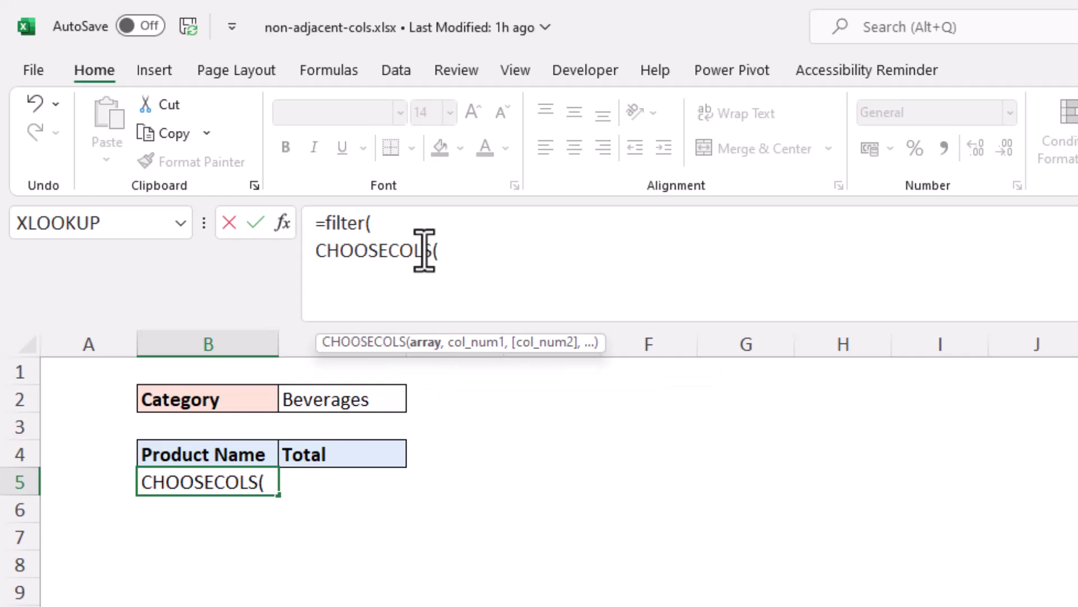
type("tbl")
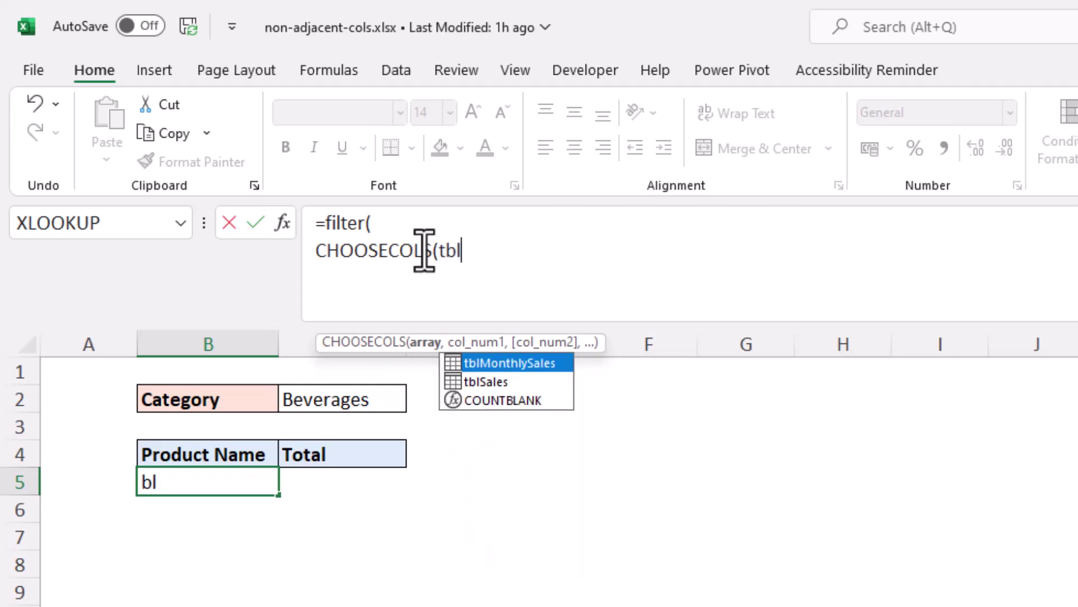
key("Down")
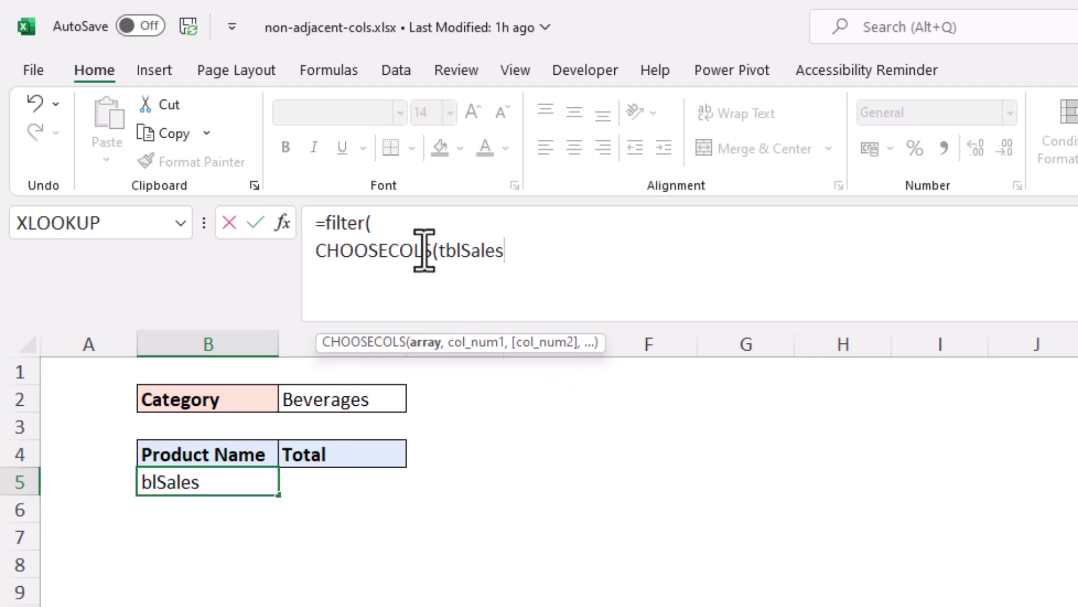
type(",")
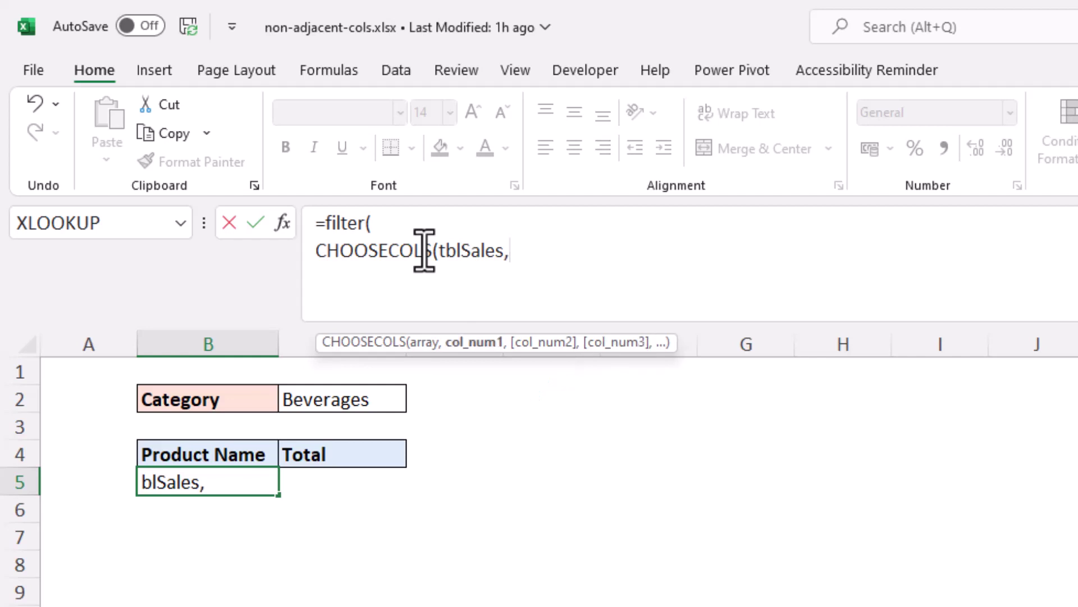
type("1,")
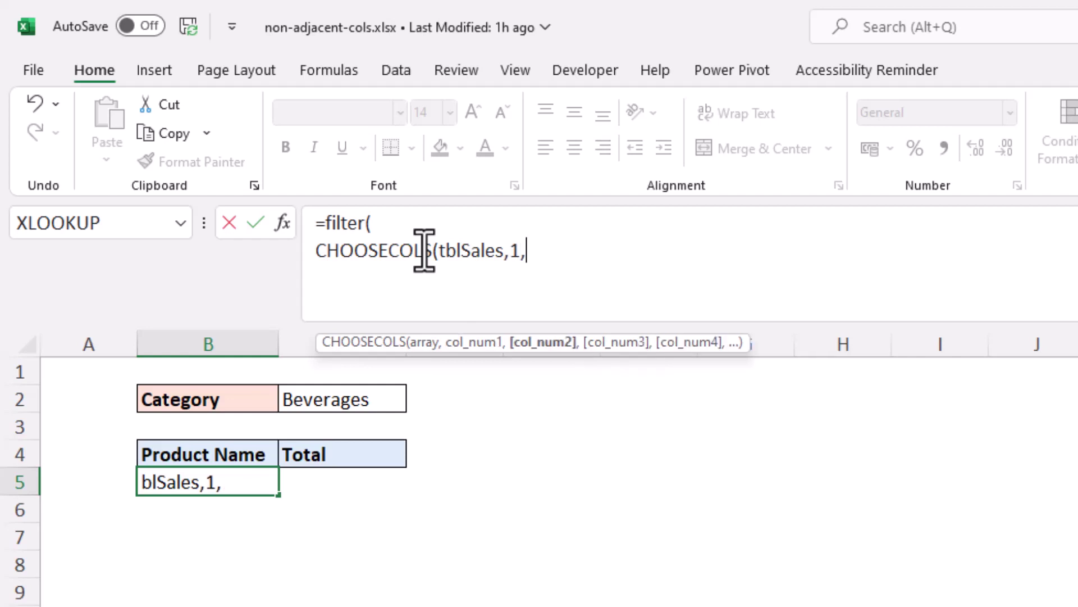
type("4)")
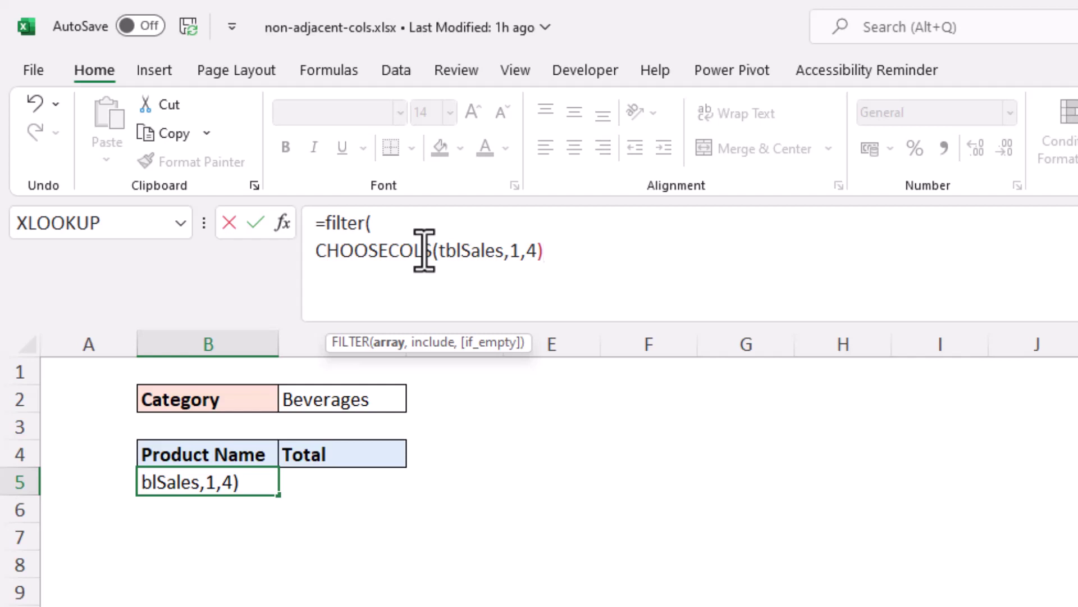
Step: Add the include condition tblSales[Category]=C2 on a new line and enter the formula
type(",")
key("alt+Return")
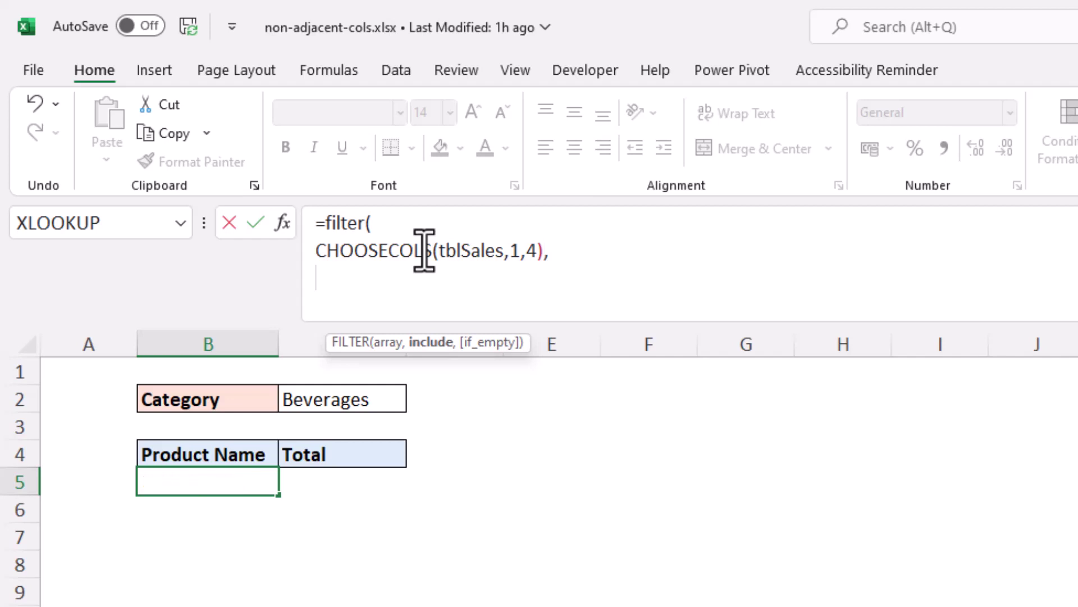
type("tbl")
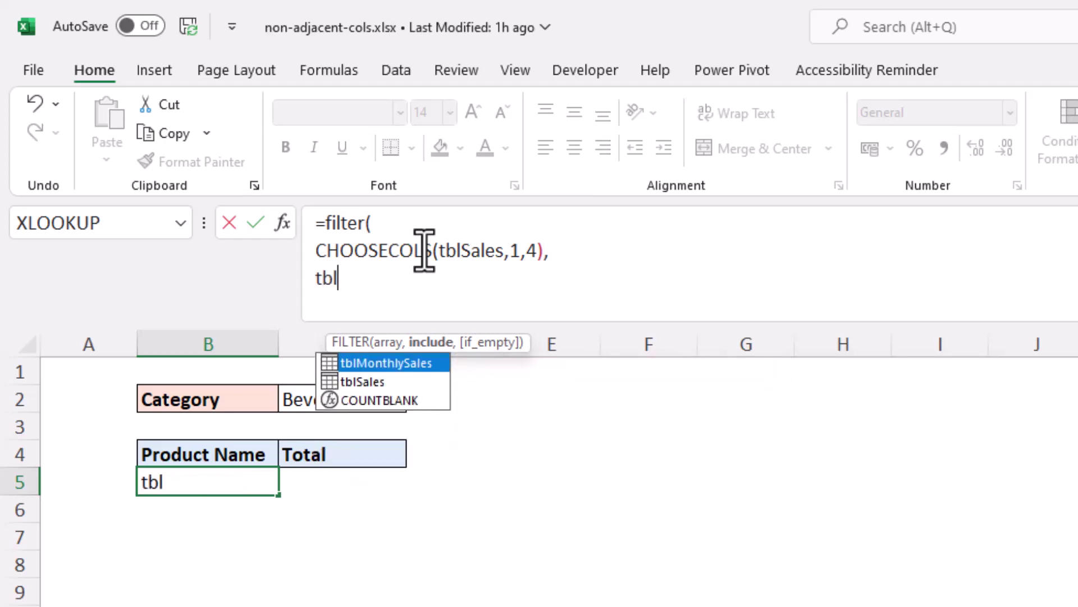
key("Down")
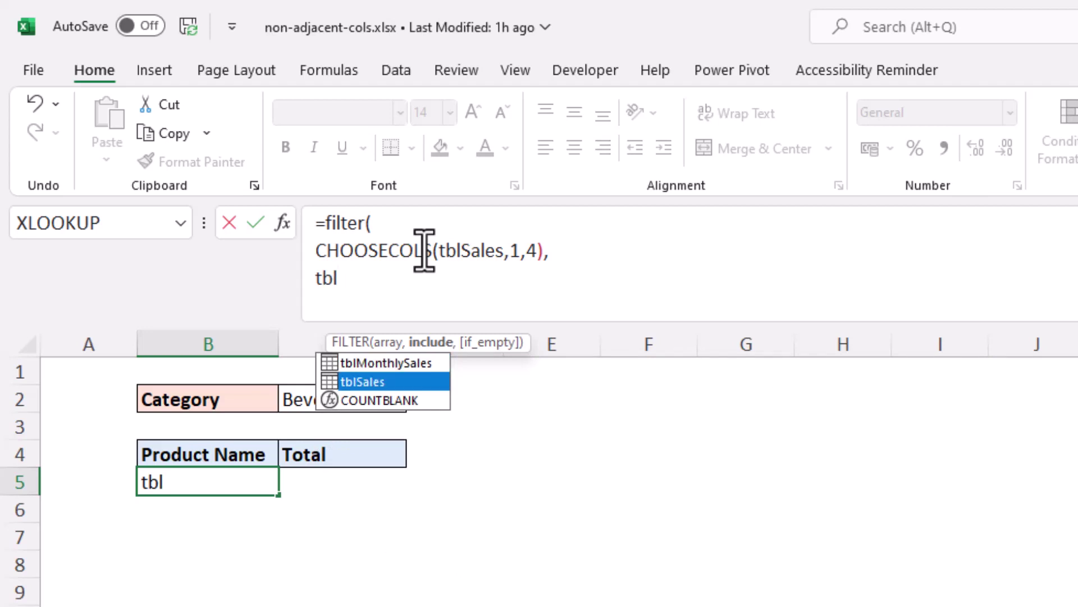
key("Tab")
type("[")
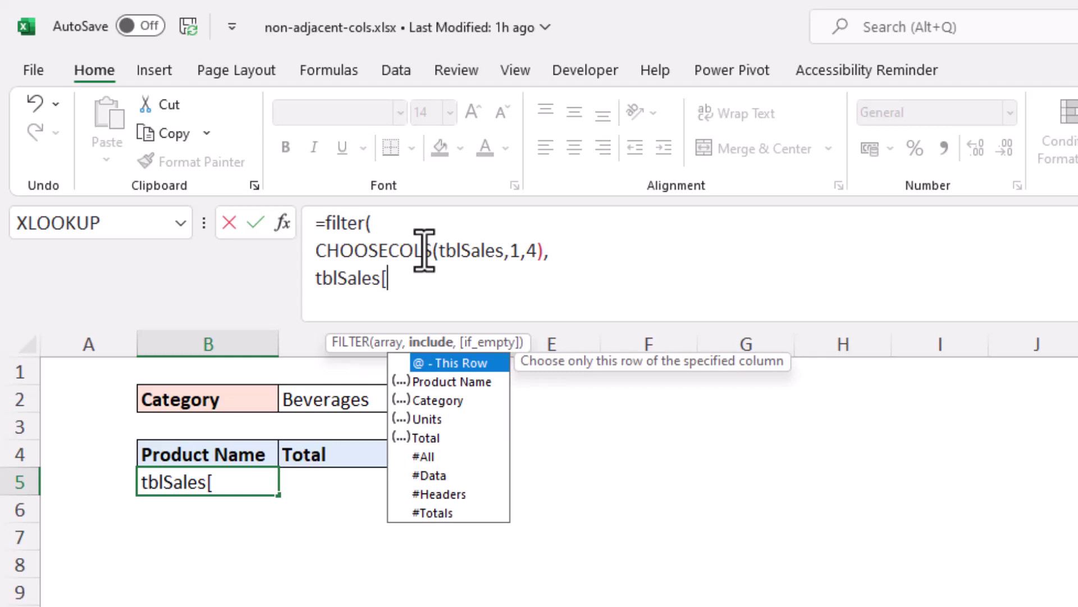
key("Down")
key("Down")
key("Tab")
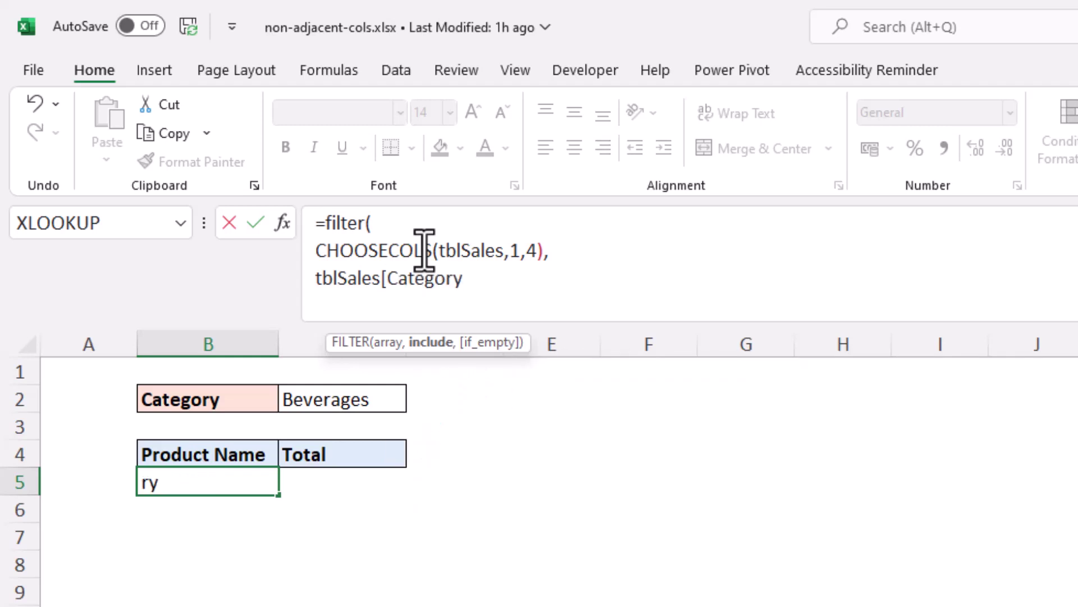
type("]=")
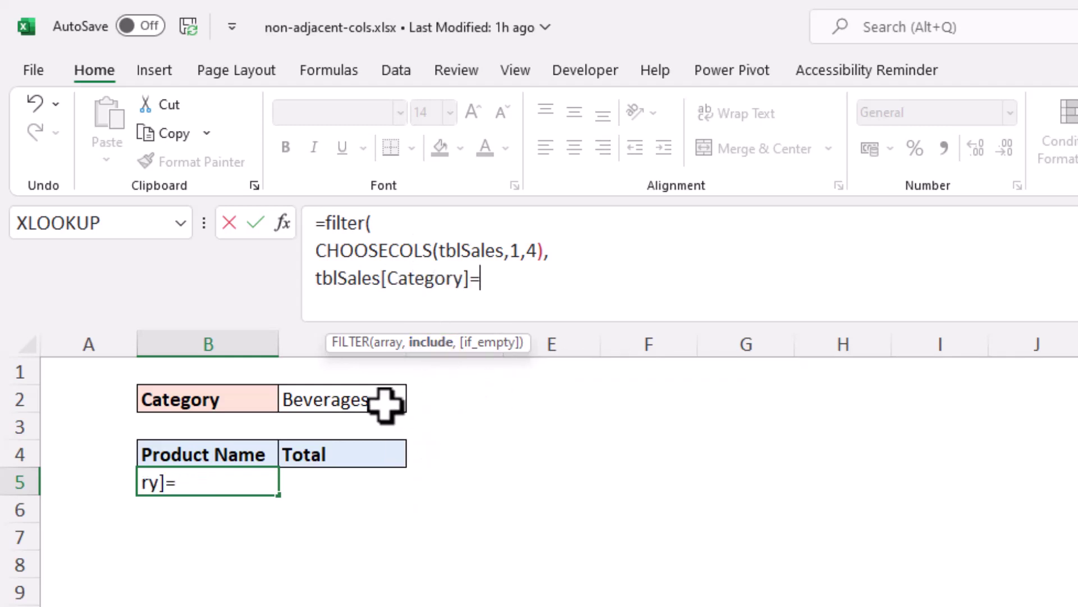
left_click(386, 405)
type(")")
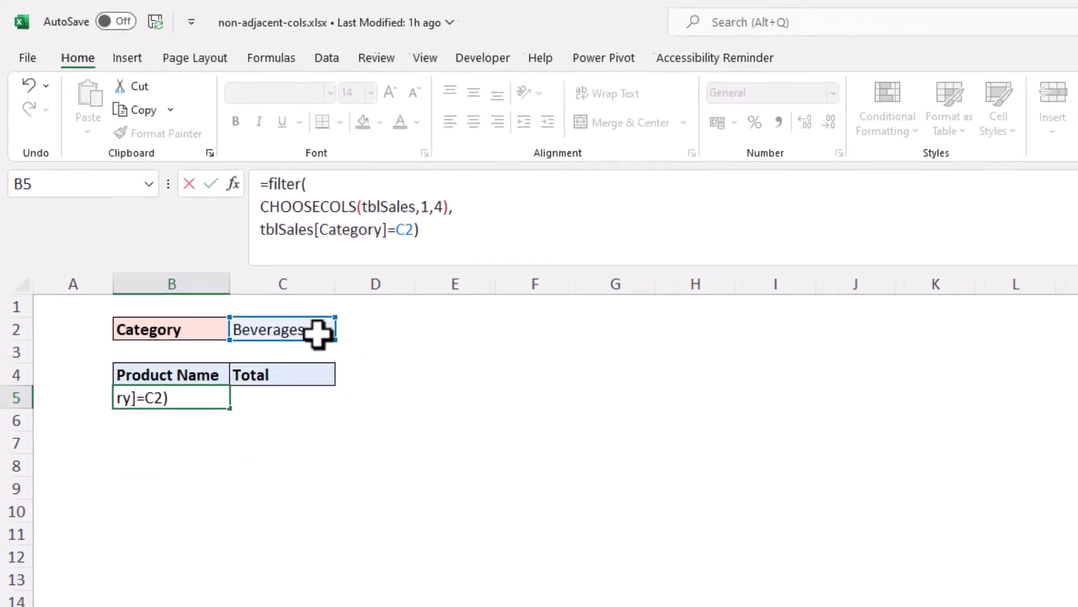
key("Return")
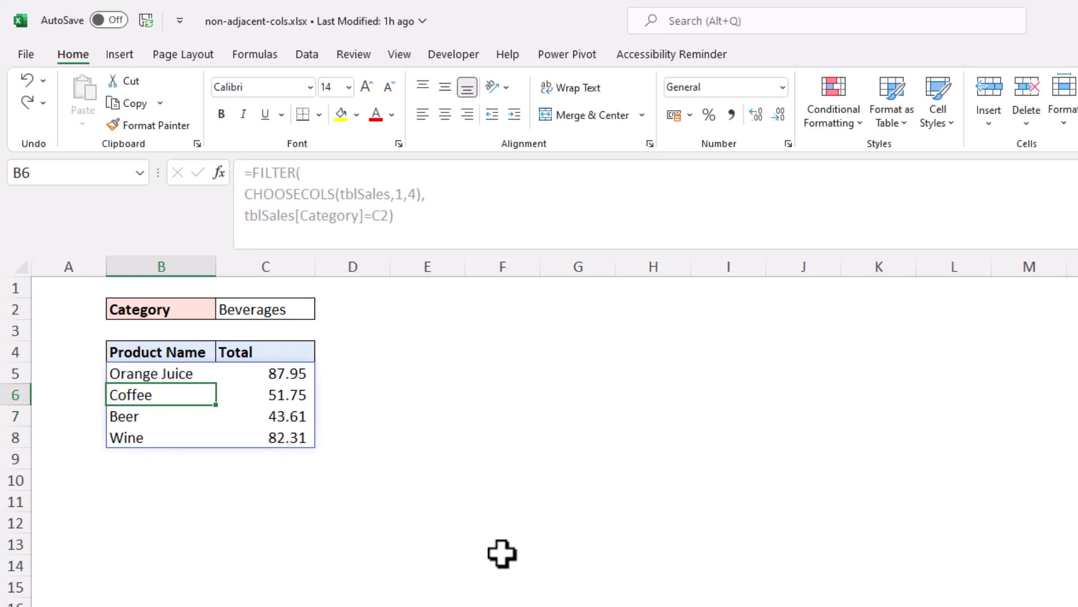
Step: Replace the CHOOSECOLS part of the B5 formula with CHOOSE({1,2},
left_click(204, 370)
left_click_drag(246, 194, 423, 194)
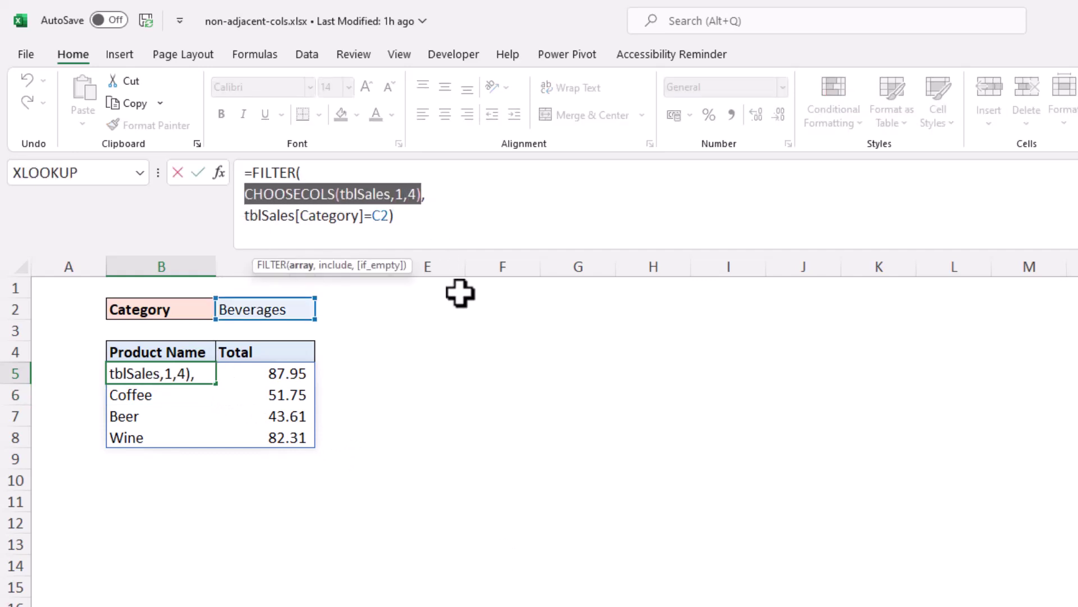
type("choo,")
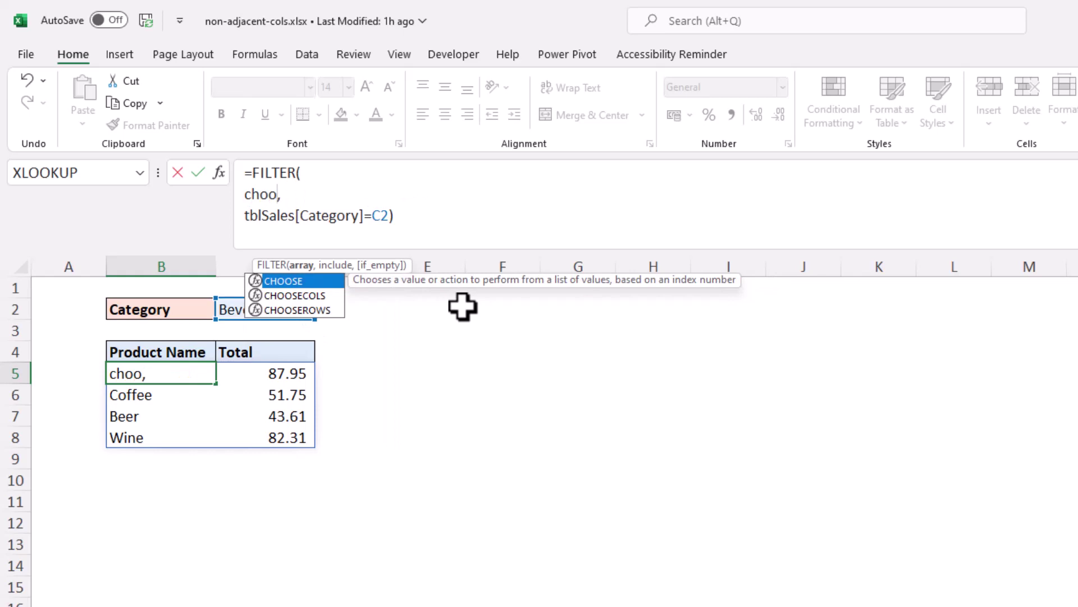
key("Tab")
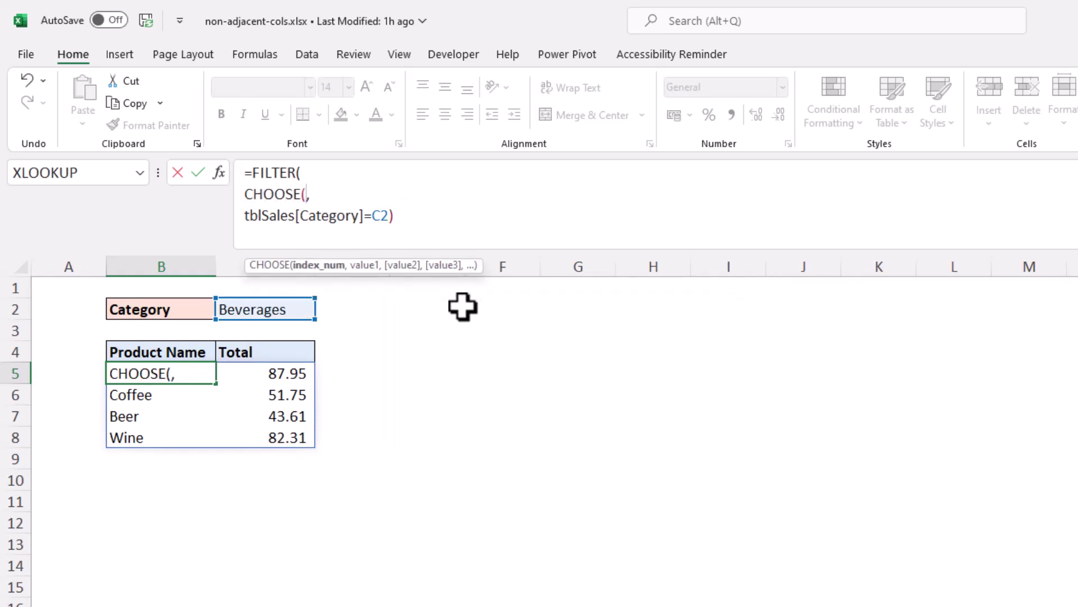
type("{1,")
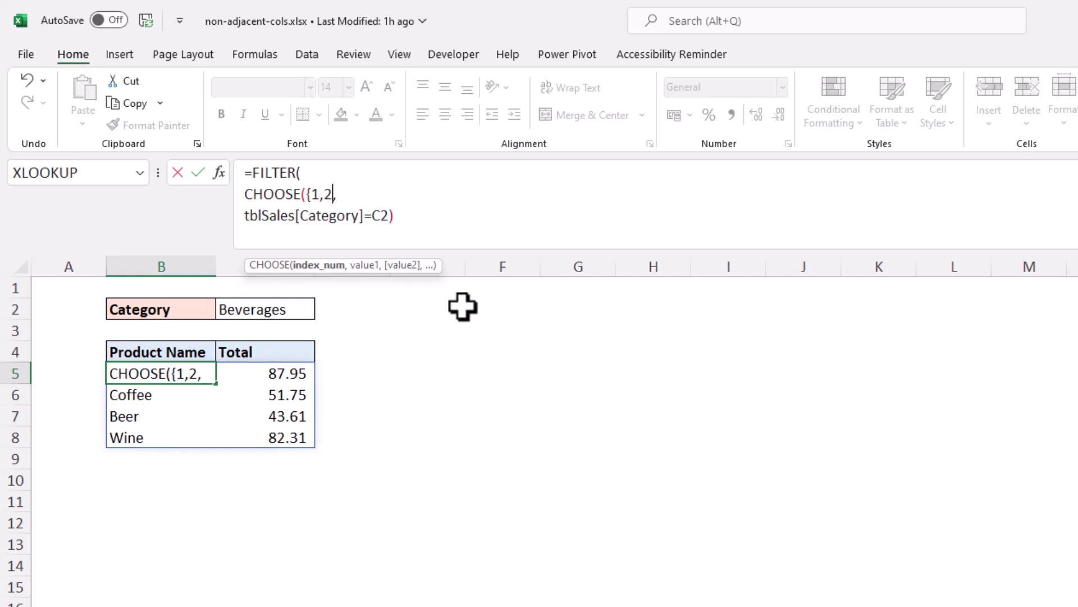
type("}")
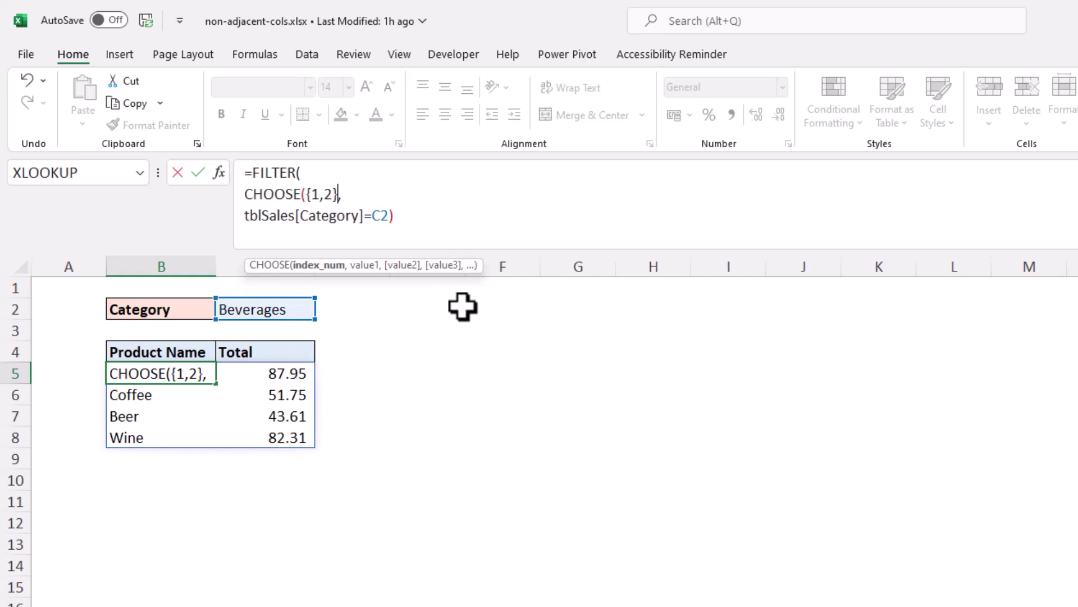
type(",")
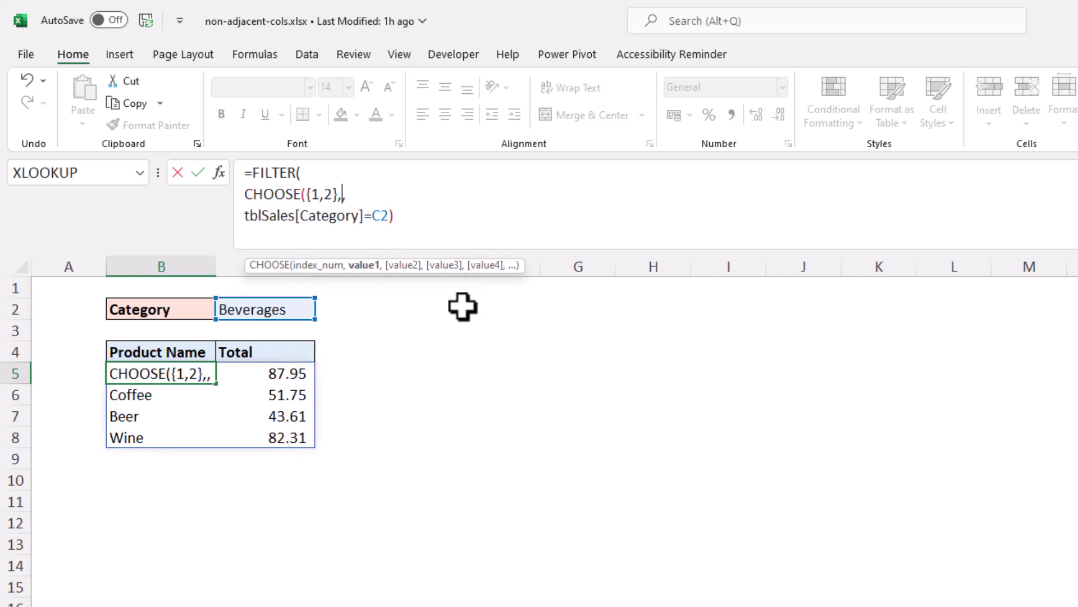
Step: Give CHOOSE the tblSales[Product Name] and tblSales[Total] columns and commit the FILTER formula
type("tbl")
key("Tab")
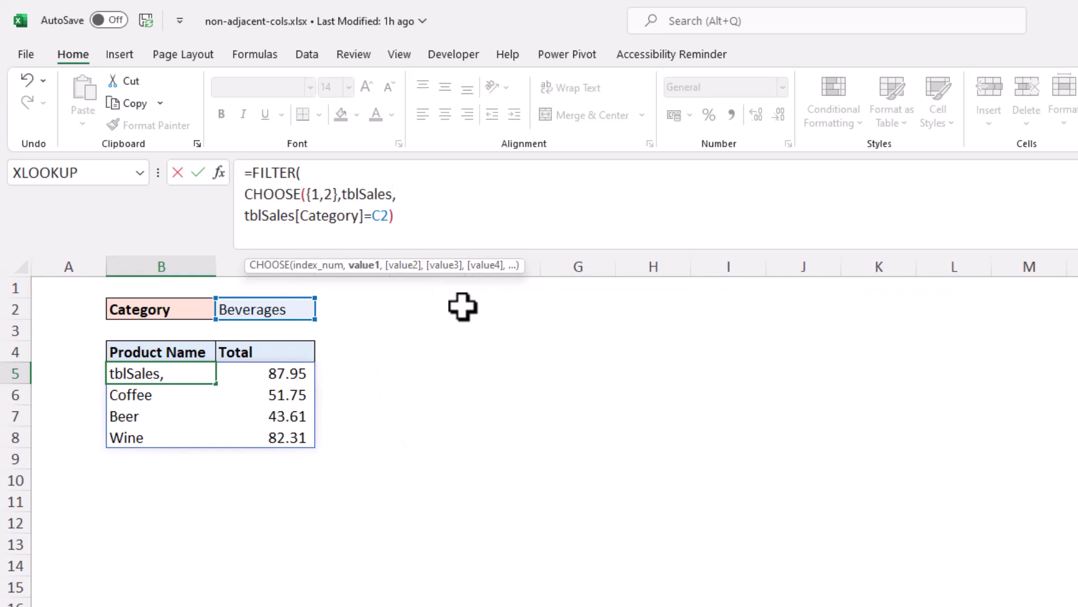
type("[")
key("Down")
key("Tab")
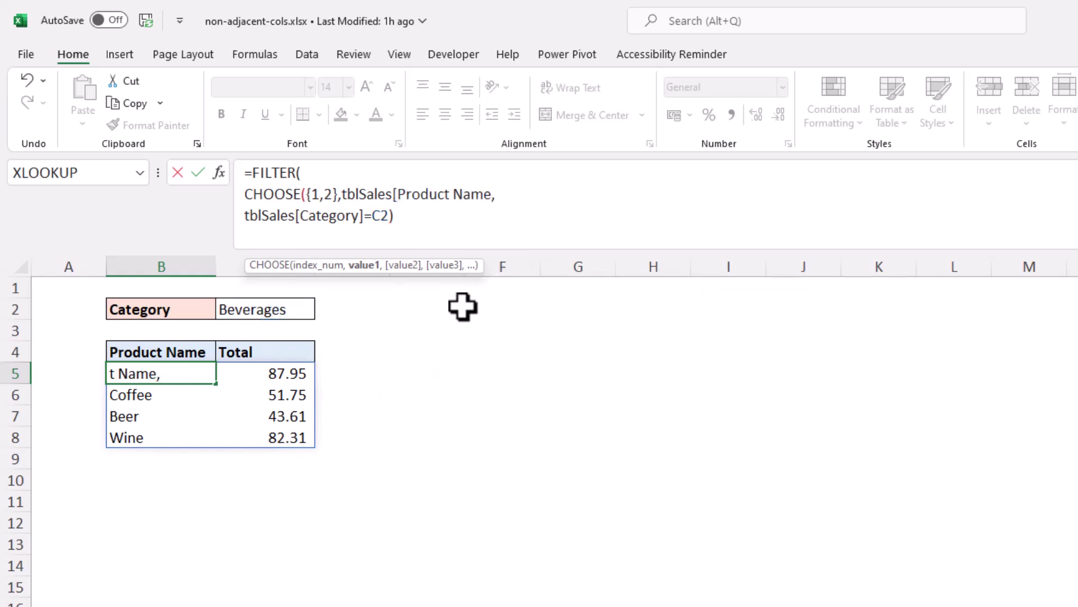
type("],")
type("tbl,")
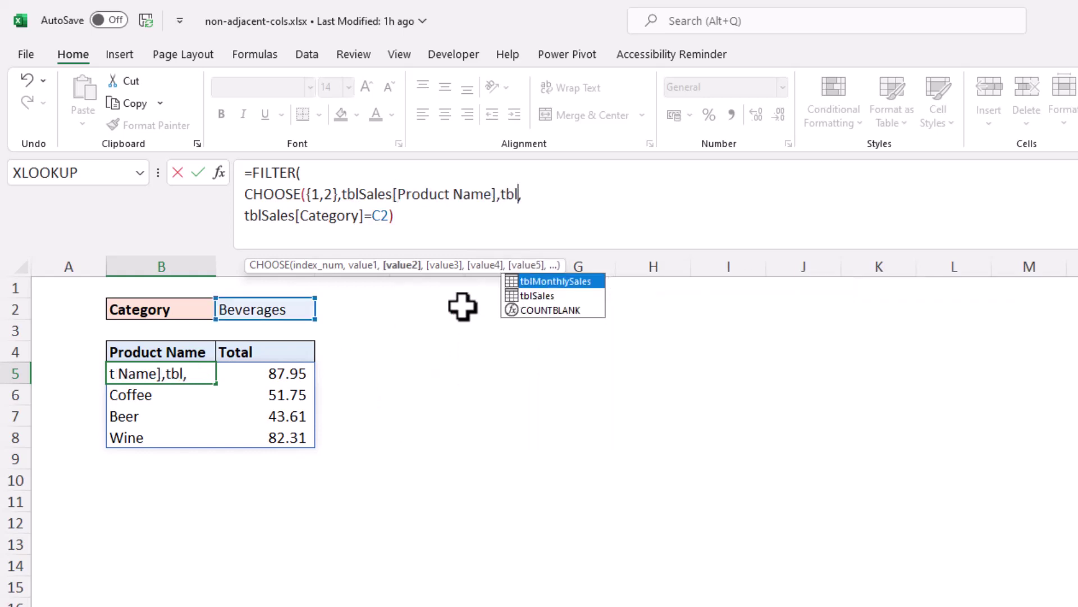
key("Tab")
type("[")
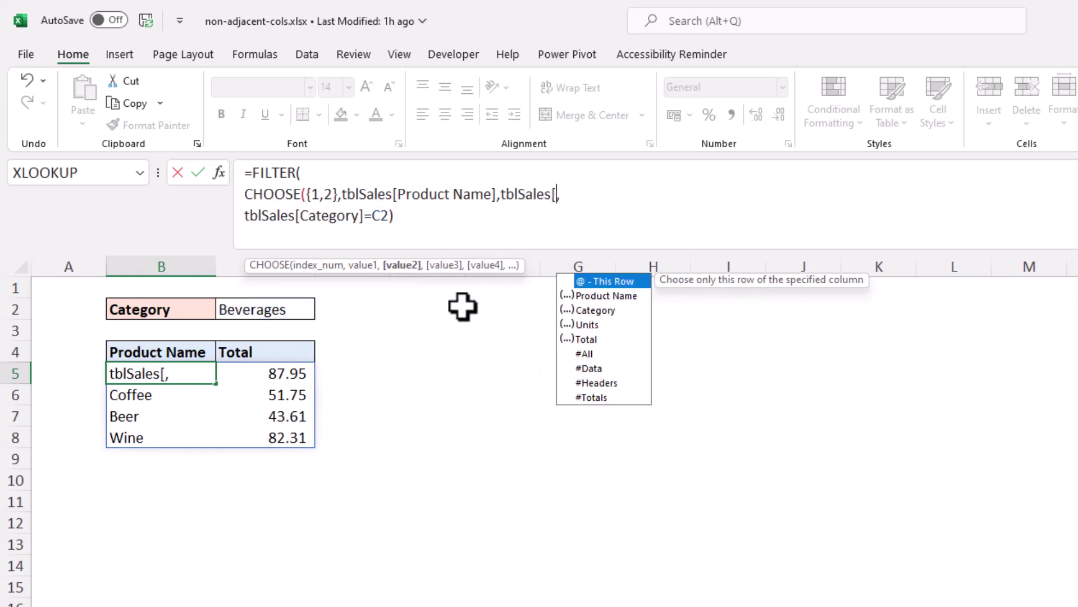
key("Down")
key("Down")
key("Down")
key("Down")
key("Tab")
type("])")
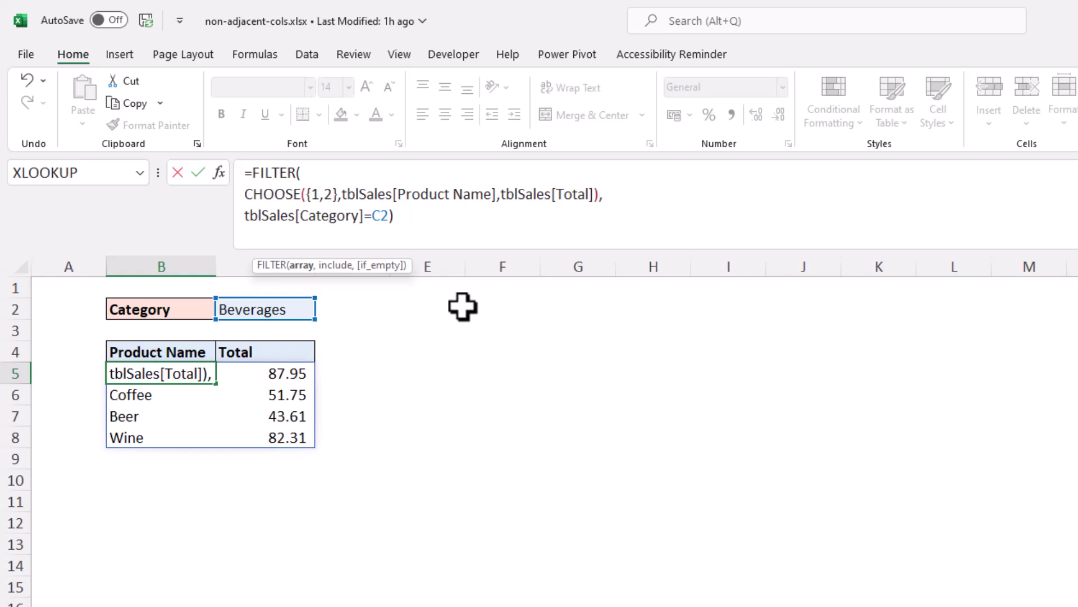
key("Return")
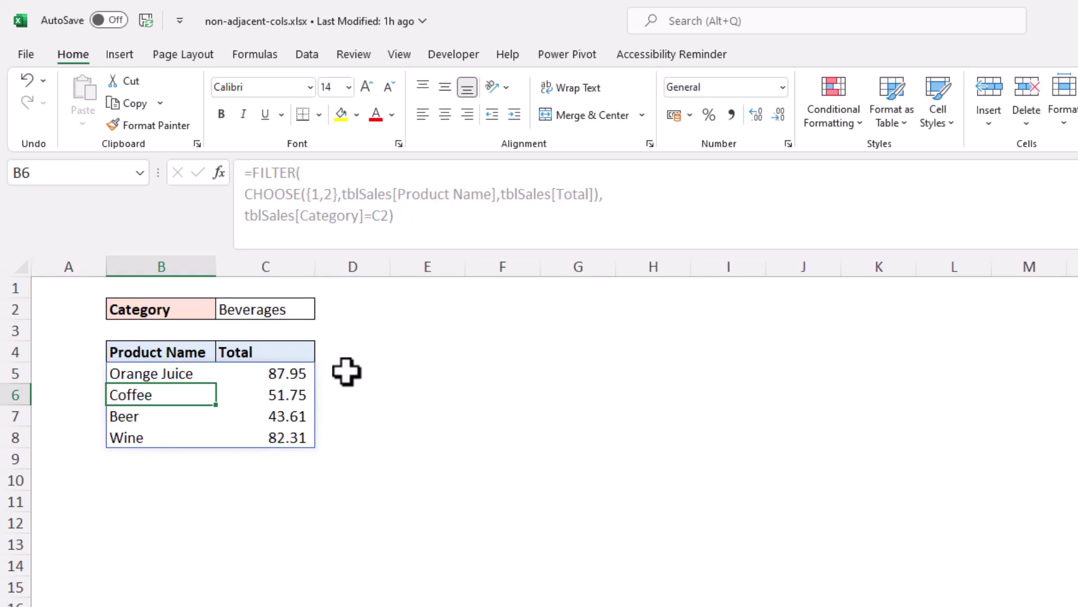
Step: Swap the {1,2} array in CHOOSE for SEQUENCE(,2) and commit the B5 formula
left_click(211, 373)
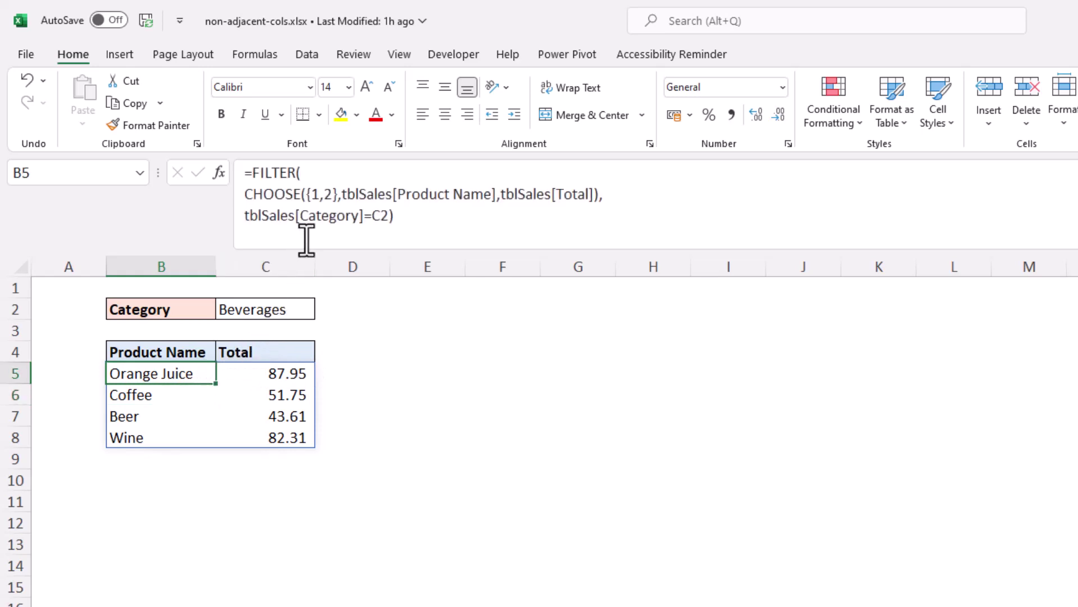
left_click_drag(307, 194, 337, 194)
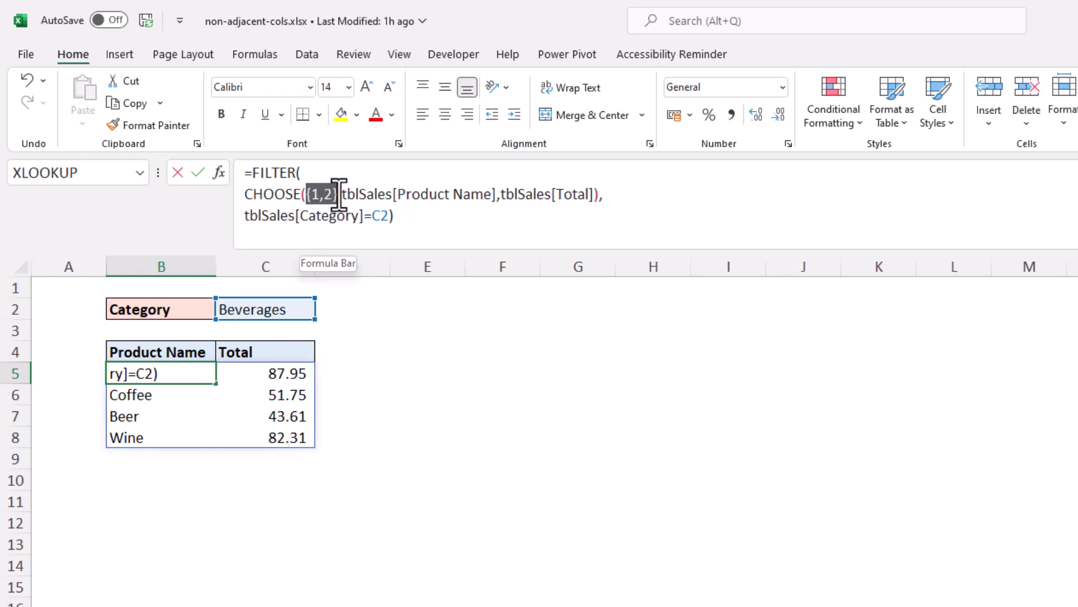
left_click(340, 194)
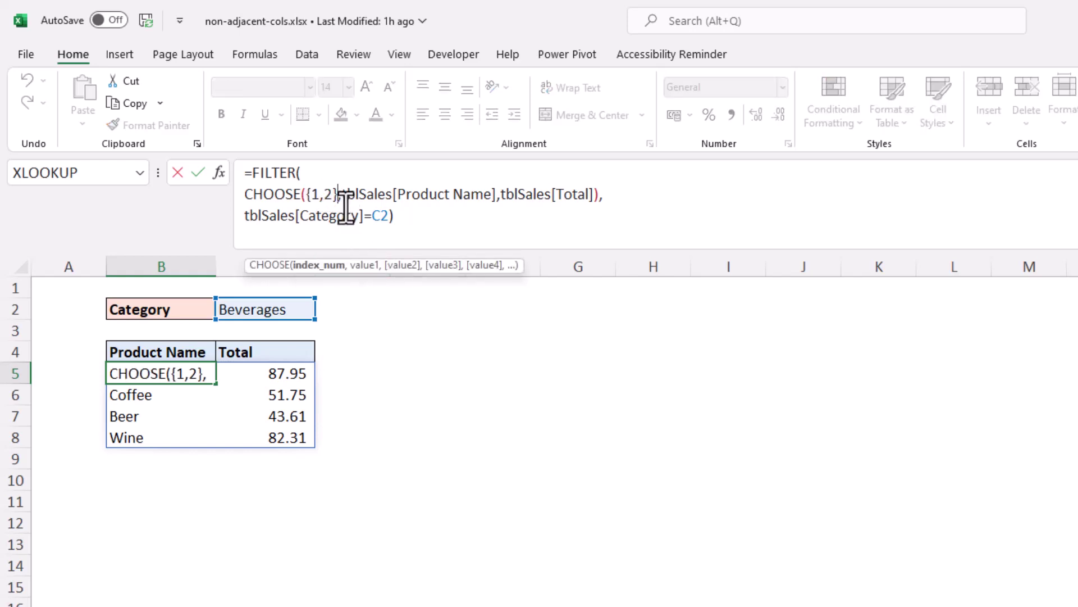
key("BackSpace")
key("BackSpace")
key("BackSpace")
key("BackSpace")
key("BackSpace")
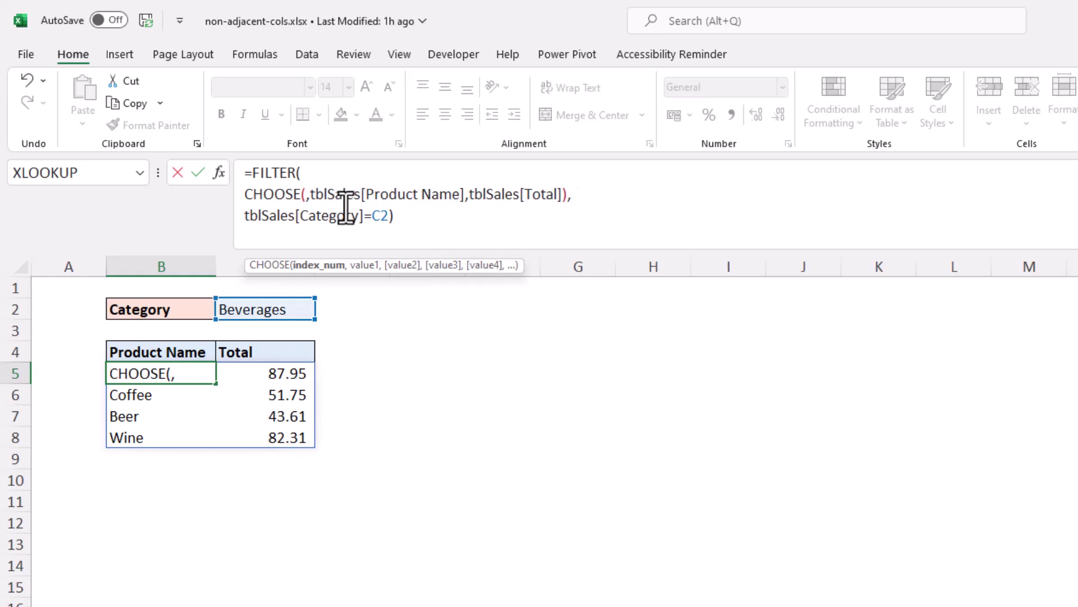
type("seq")
key("Tab")
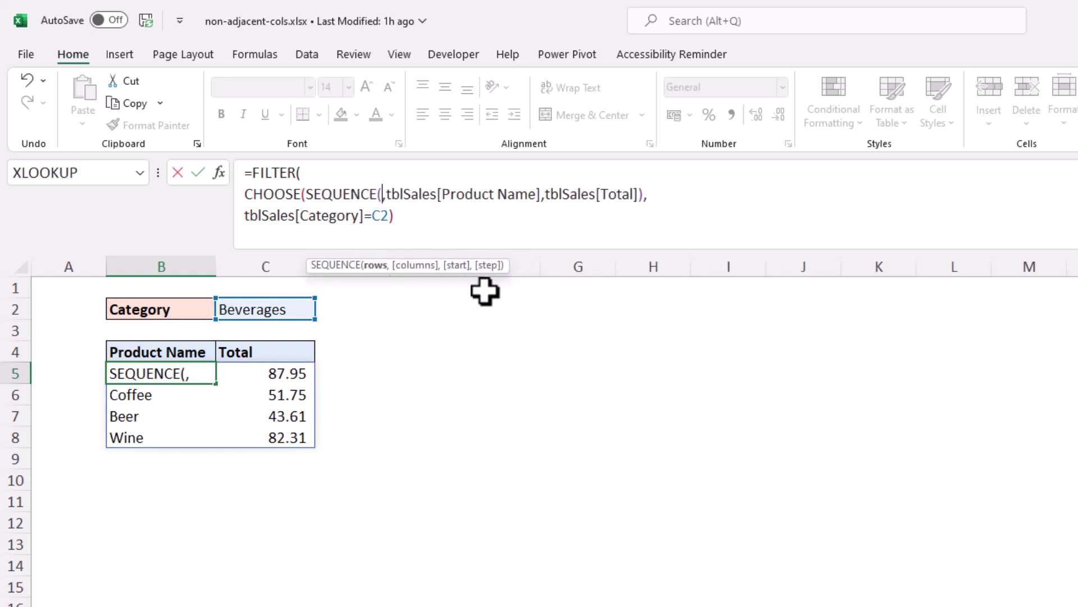
type(",")
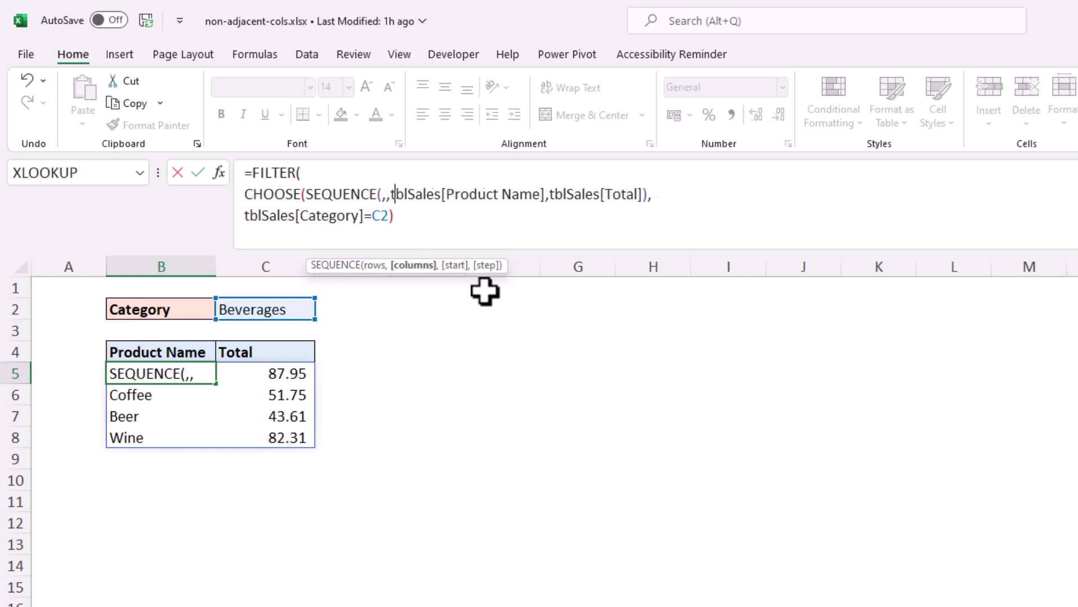
type("2)")
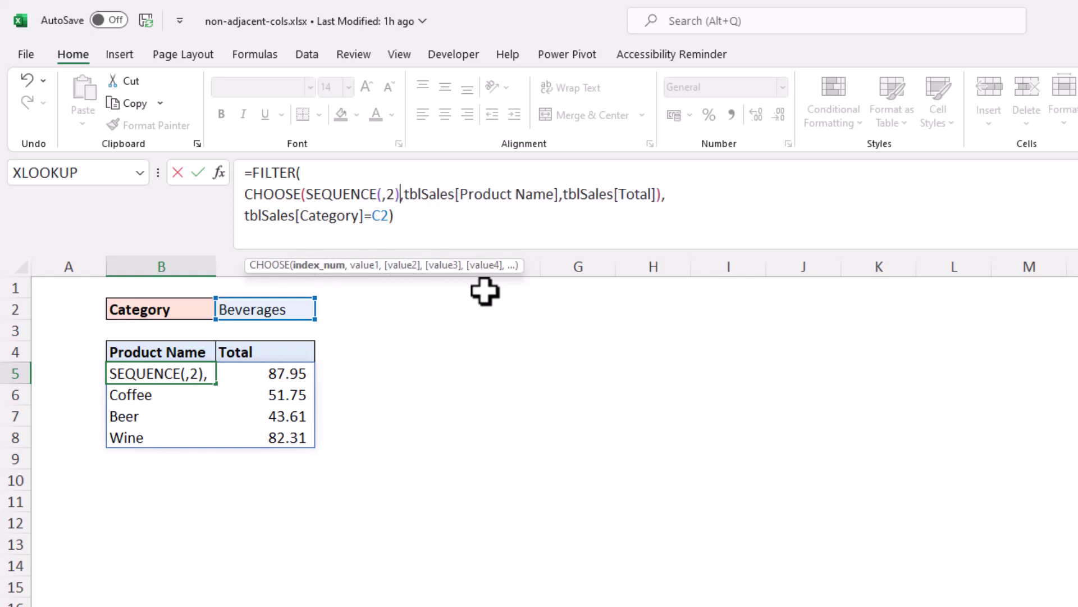
key("Return")
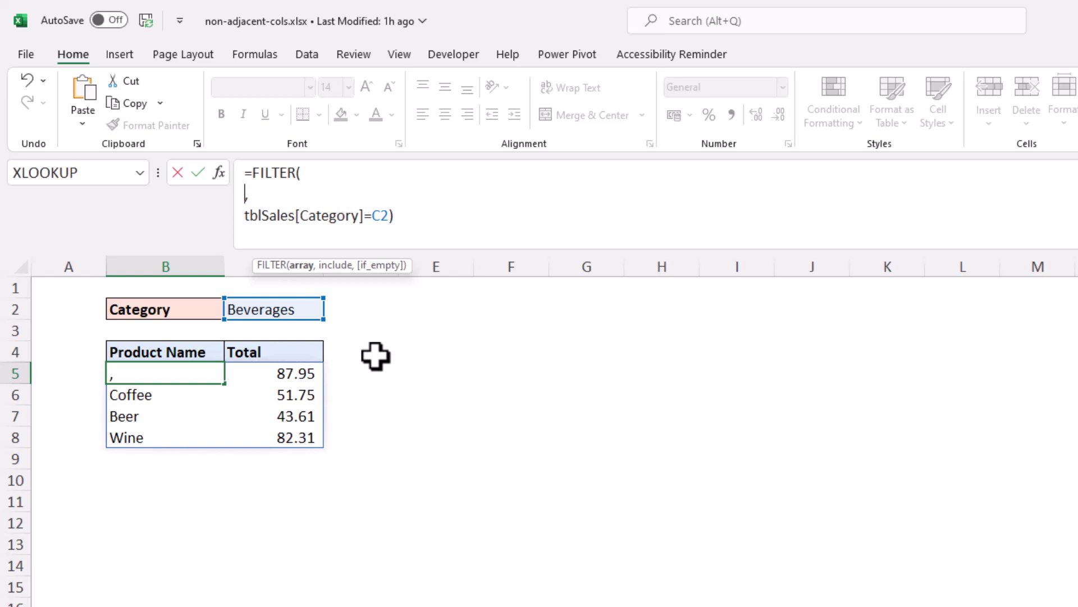
Step: Type CHOOSECOLS(tblSales, as FILTER's array, followed by a MATCH function for the columns
type("choo")
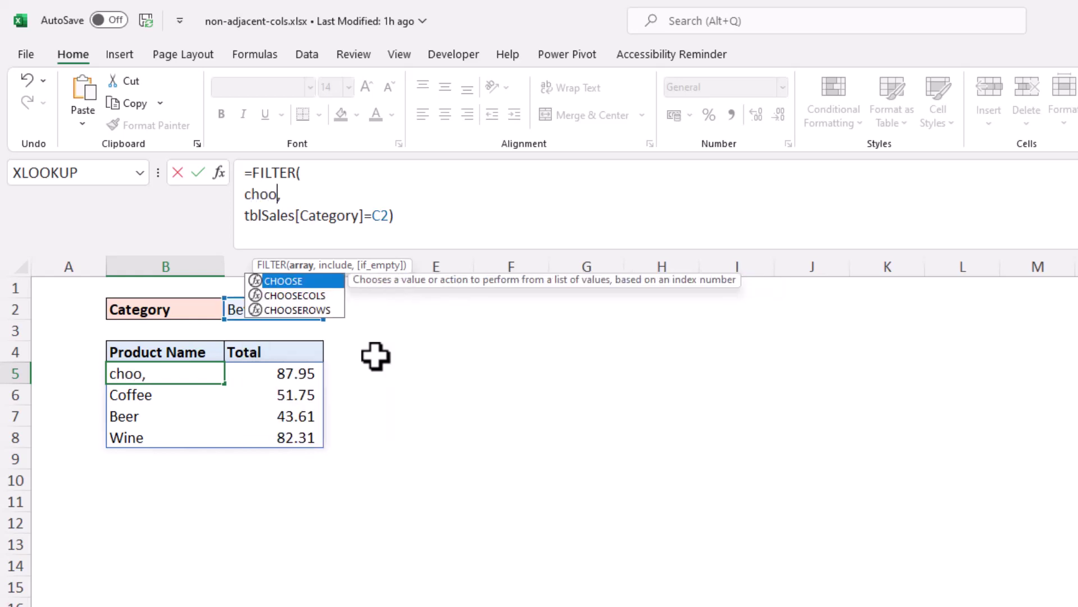
key("Down")
key("Tab")
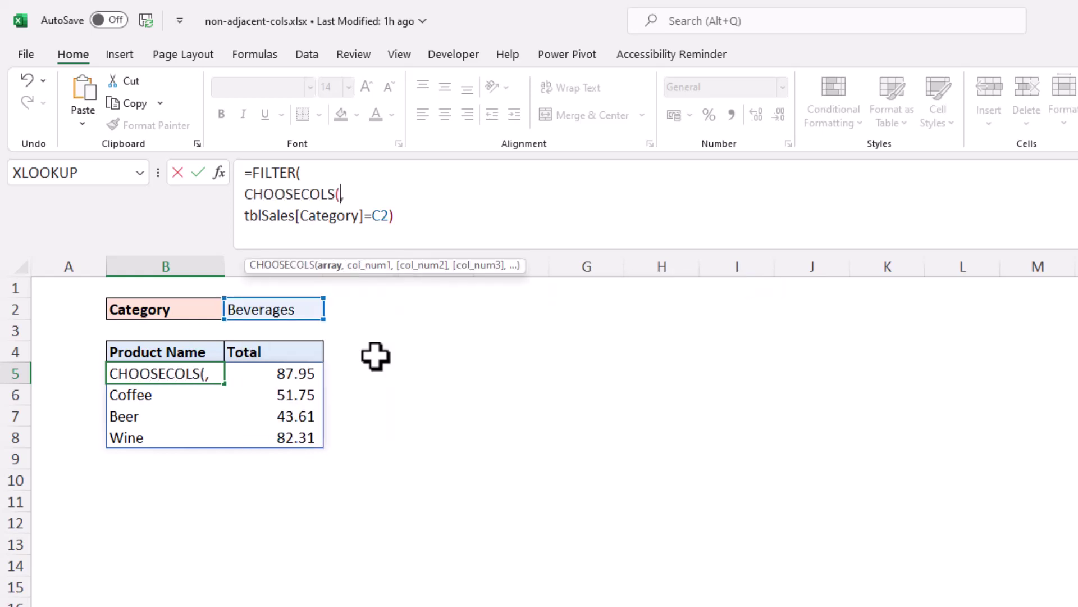
type("tbl")
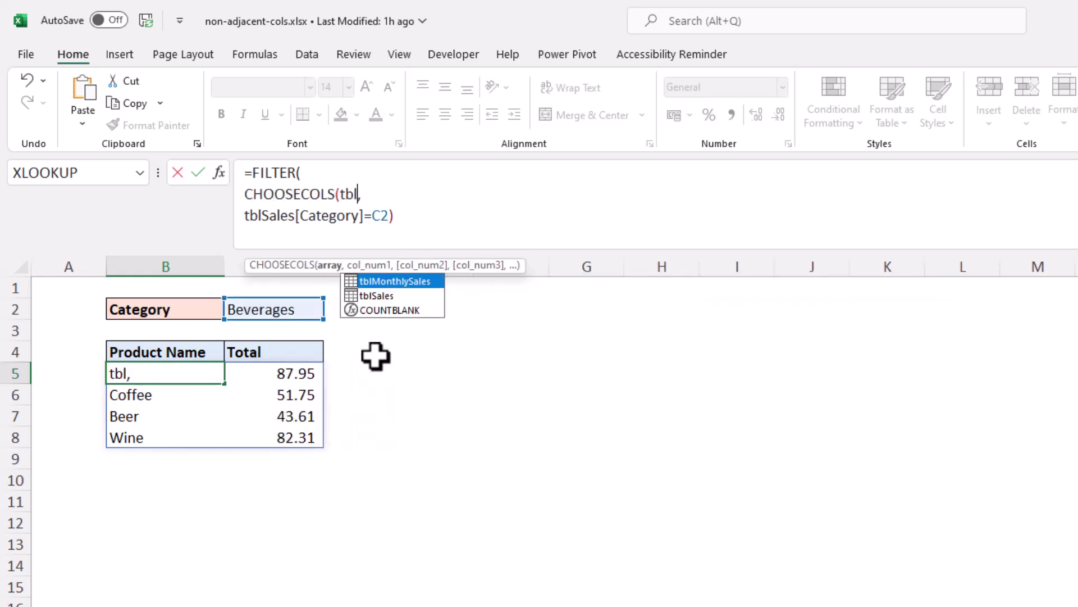
key("Down")
key("Tab")
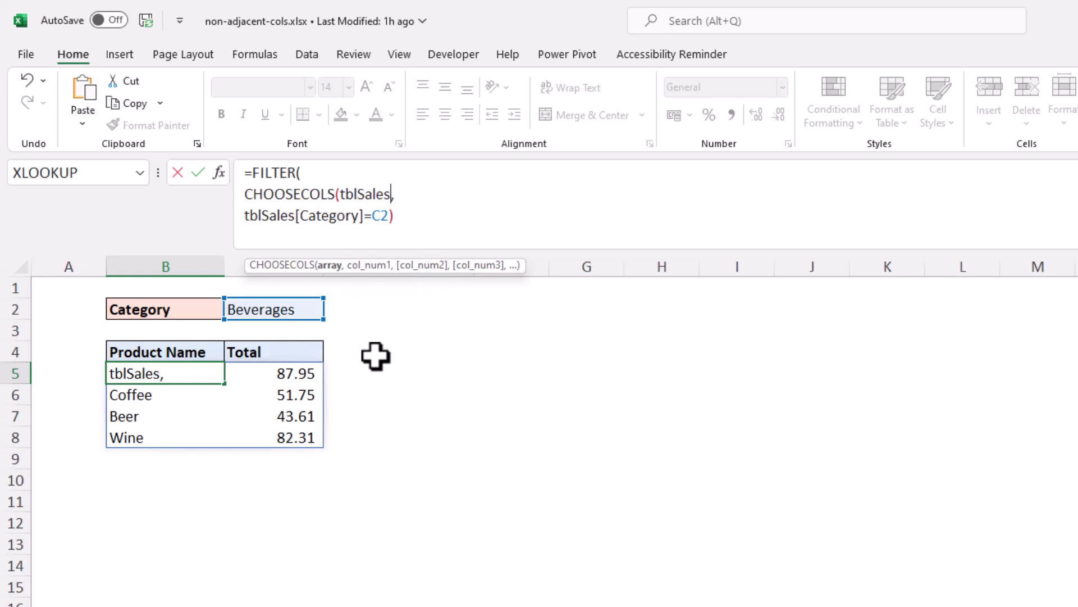
type(",,")
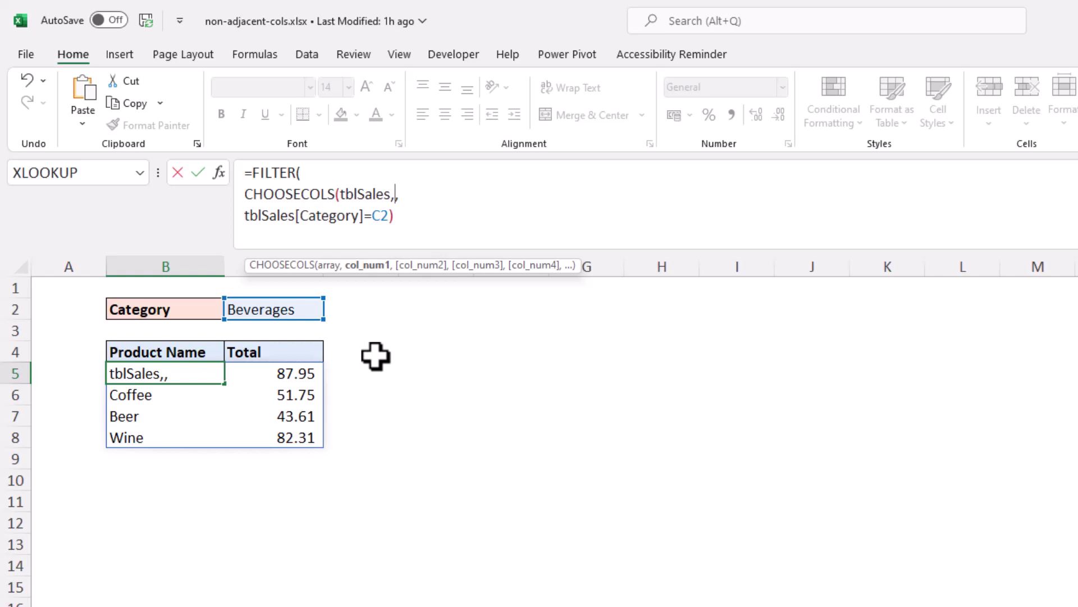
type("mat")
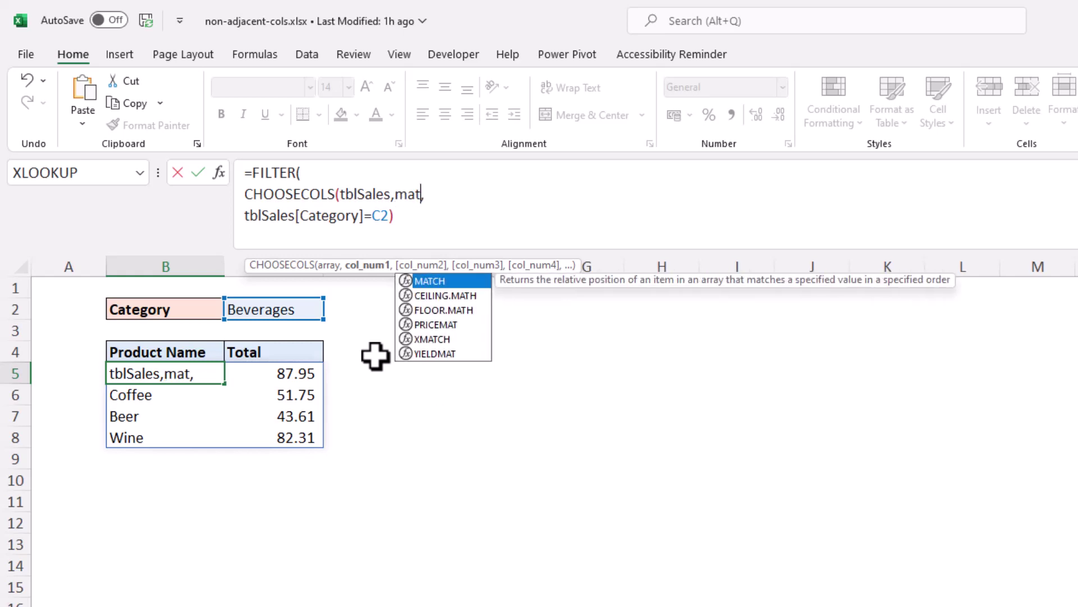
key("Tab")
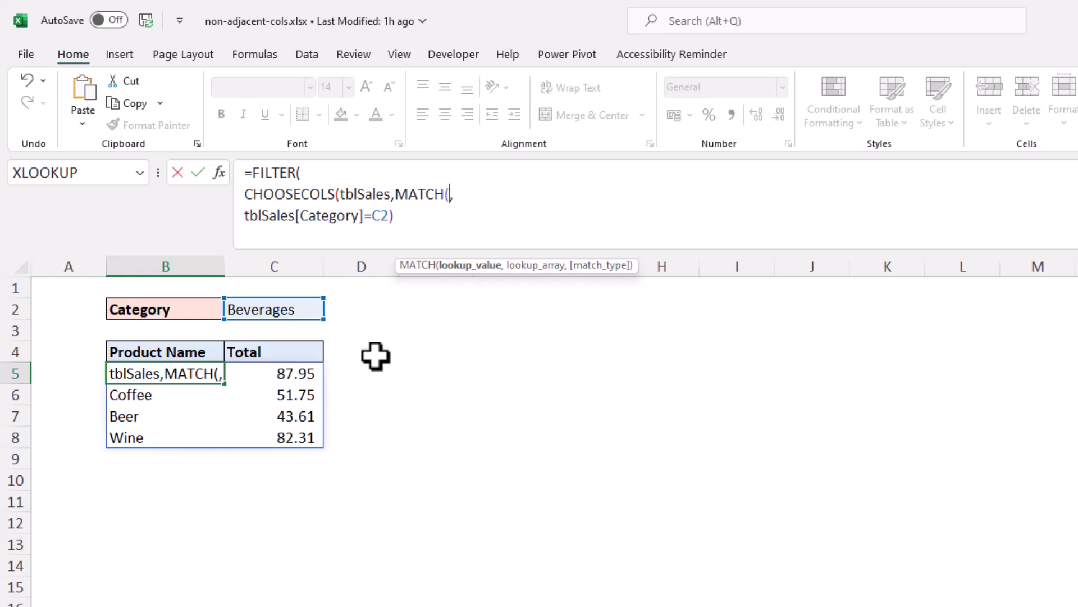
Step: Complete MATCH(B4:C4,tblSales[#Headers],0) to look up the report headers in the table headers
left_click_drag(197, 354, 249, 355)
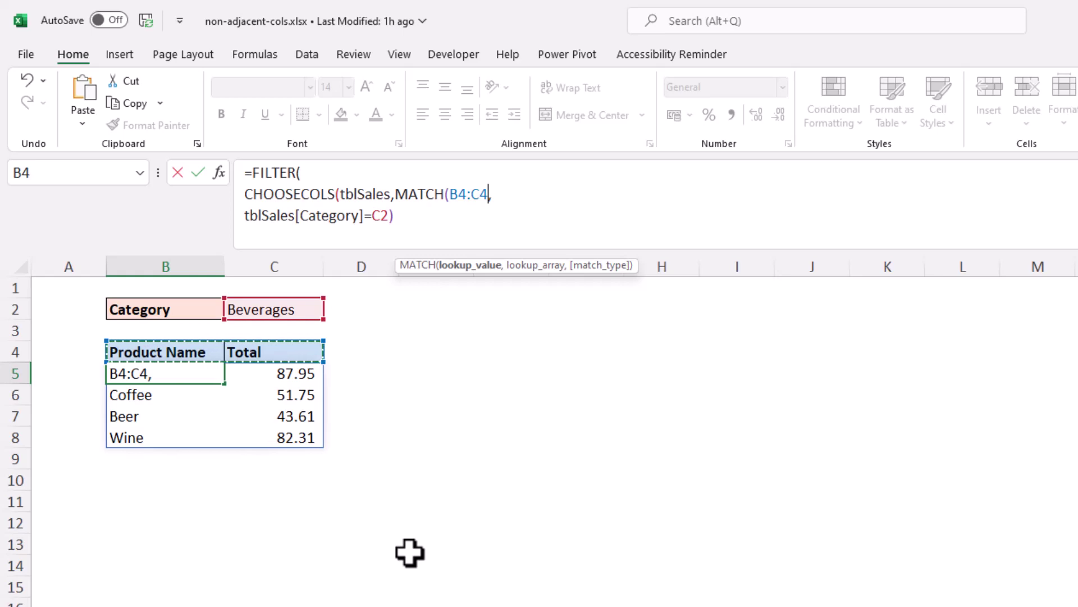
type(",")
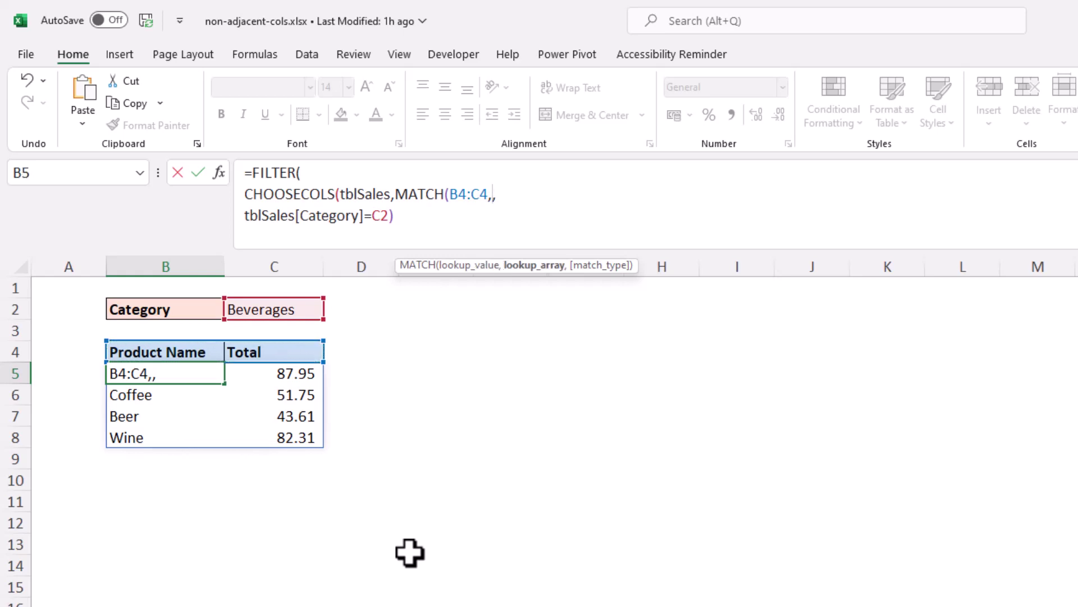
type("tbl")
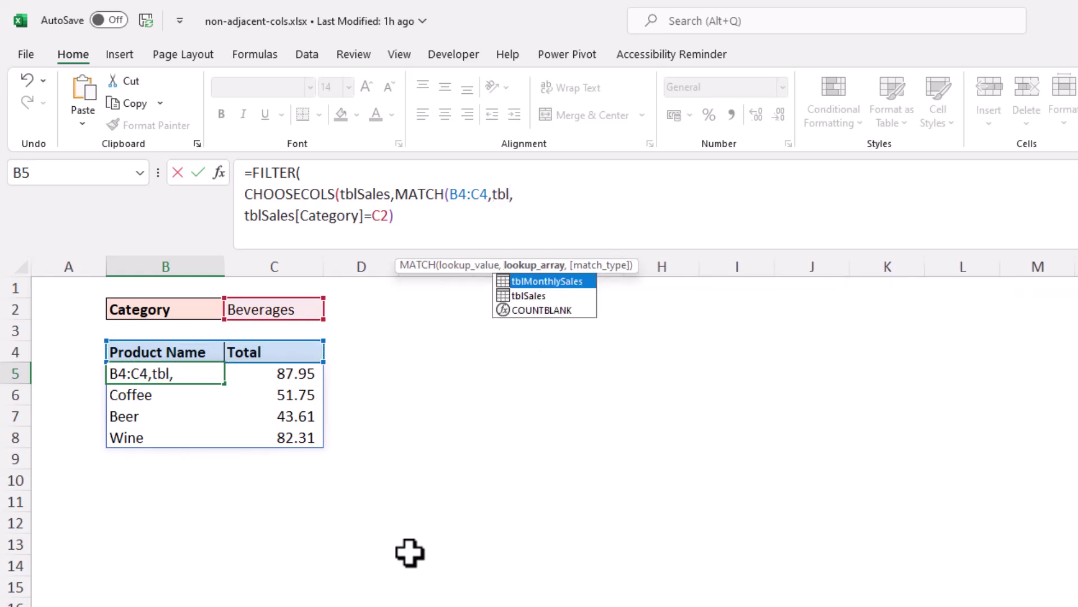
key("Down")
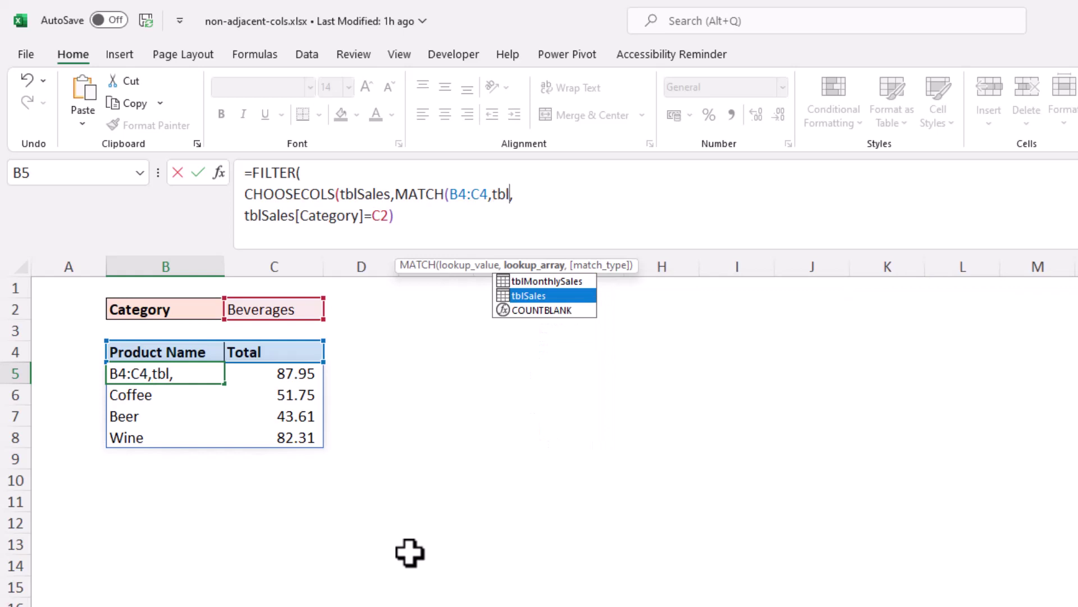
key("Tab")
type("[")
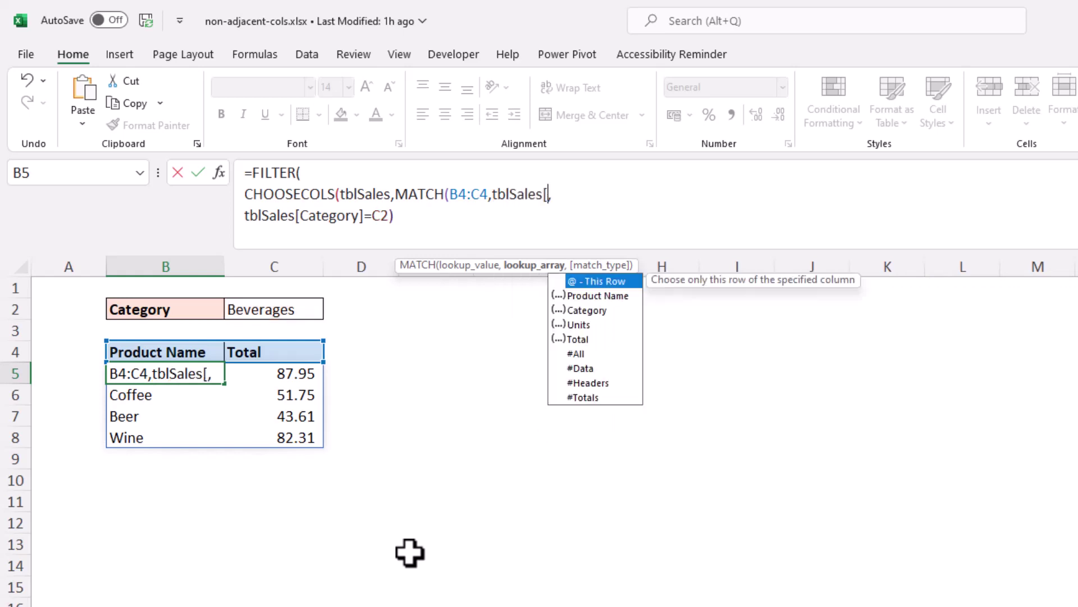
key("Down")
key("Down")
key("Down")
key("Down")
key("Down")
key("Down")
key("Down")
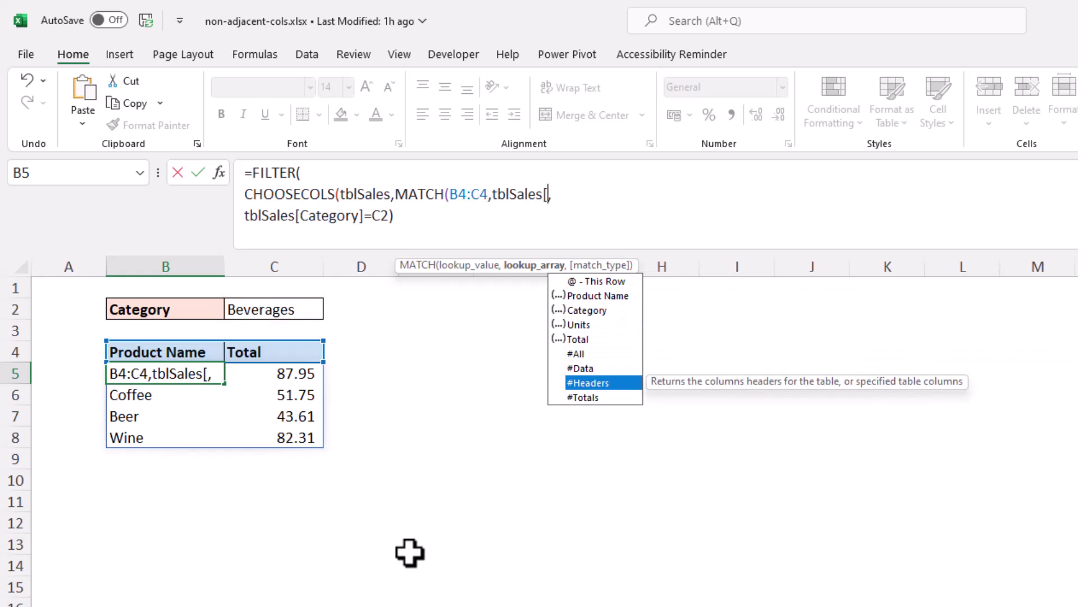
key("Tab")
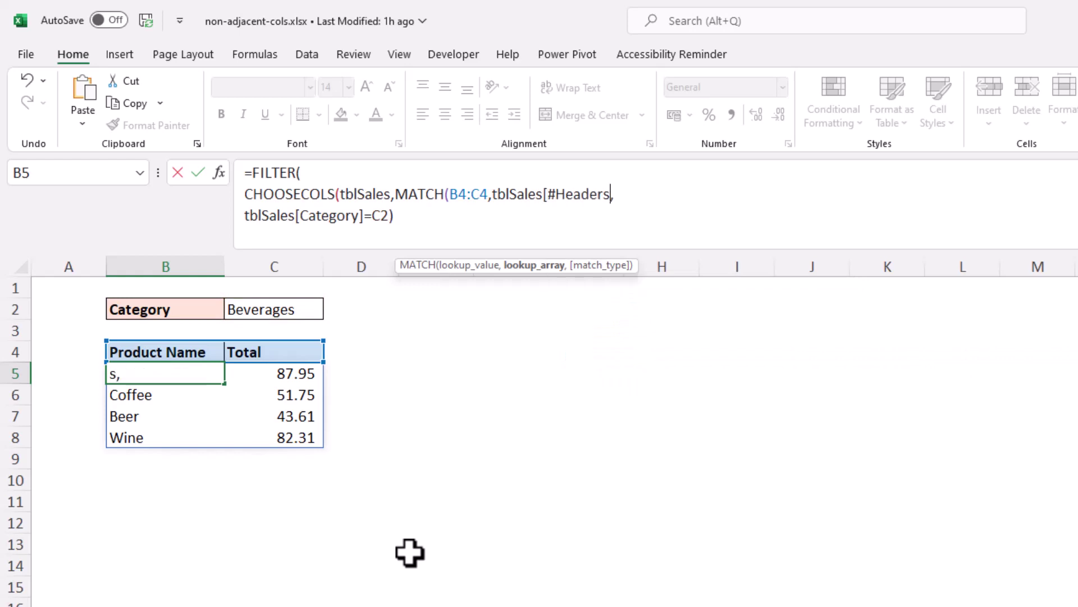
type("]")
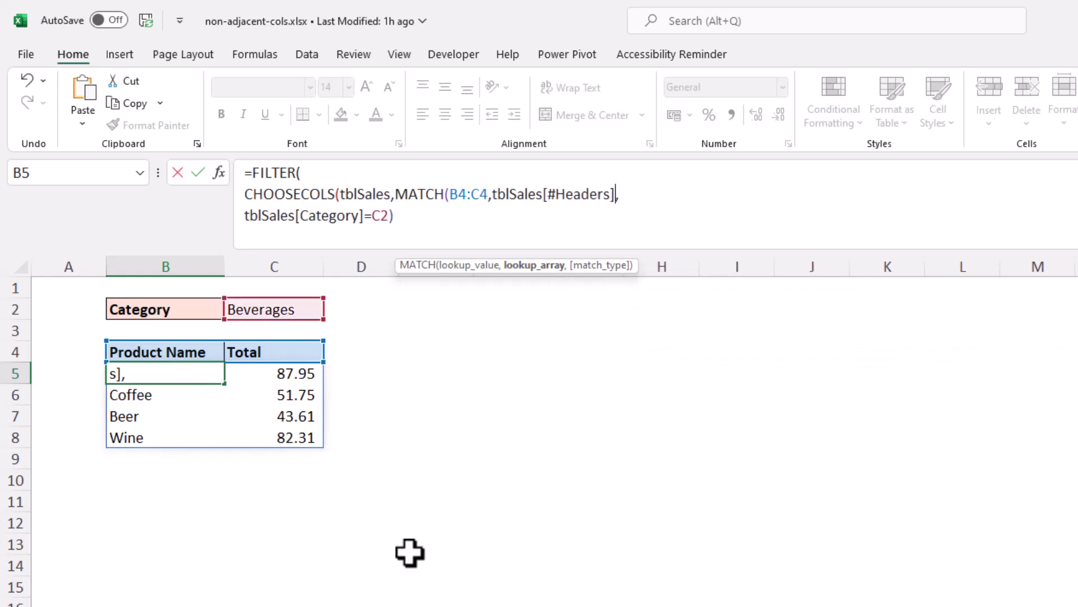
type(",0")
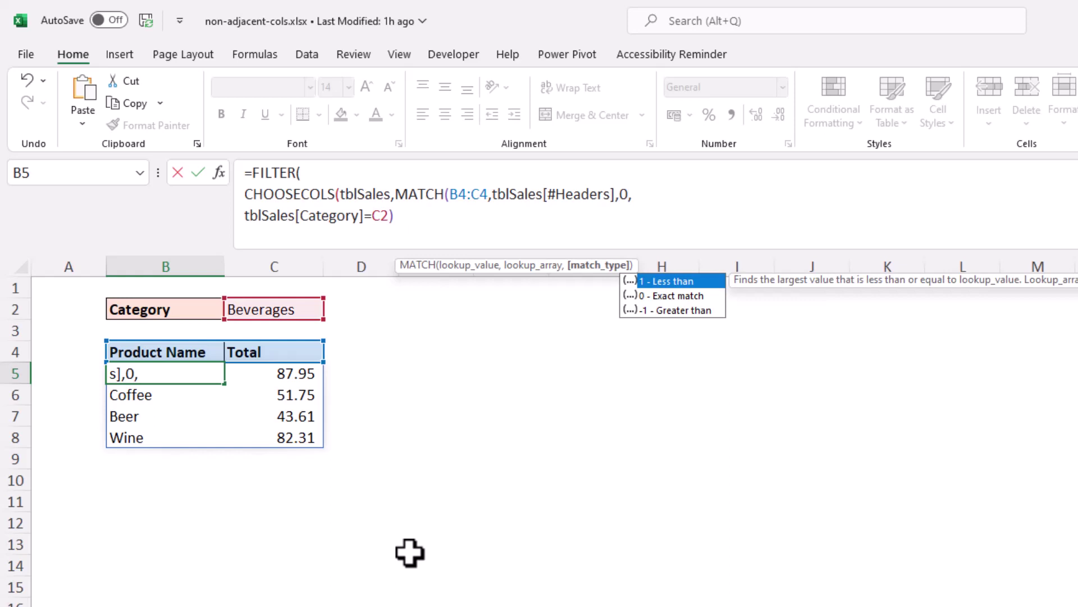
type(")")
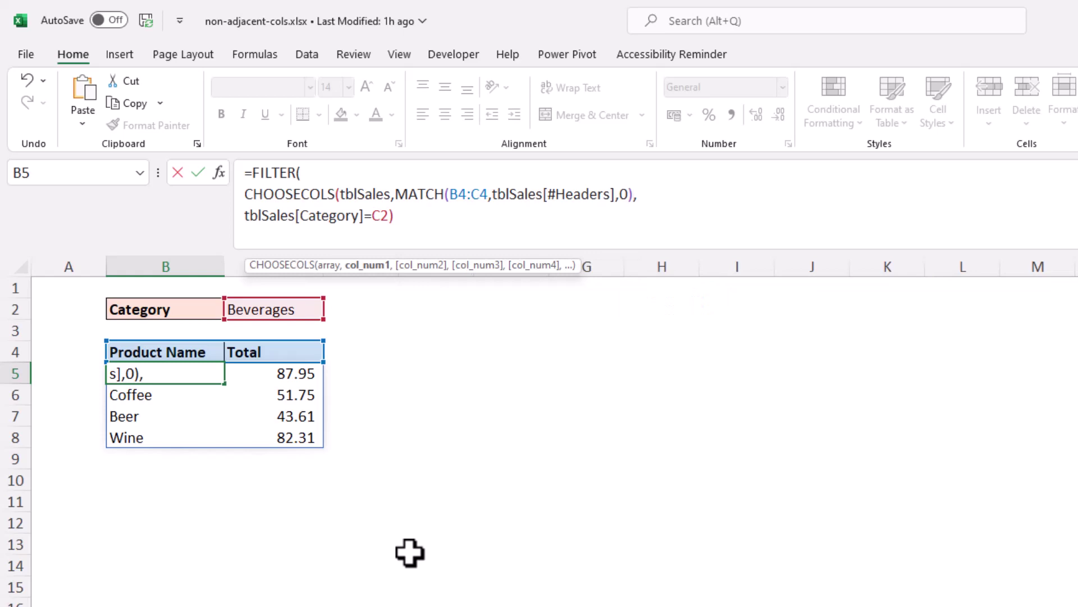
Step: Add the missing closing parenthesis after the MATCH part and commit the report formula
key("Return")
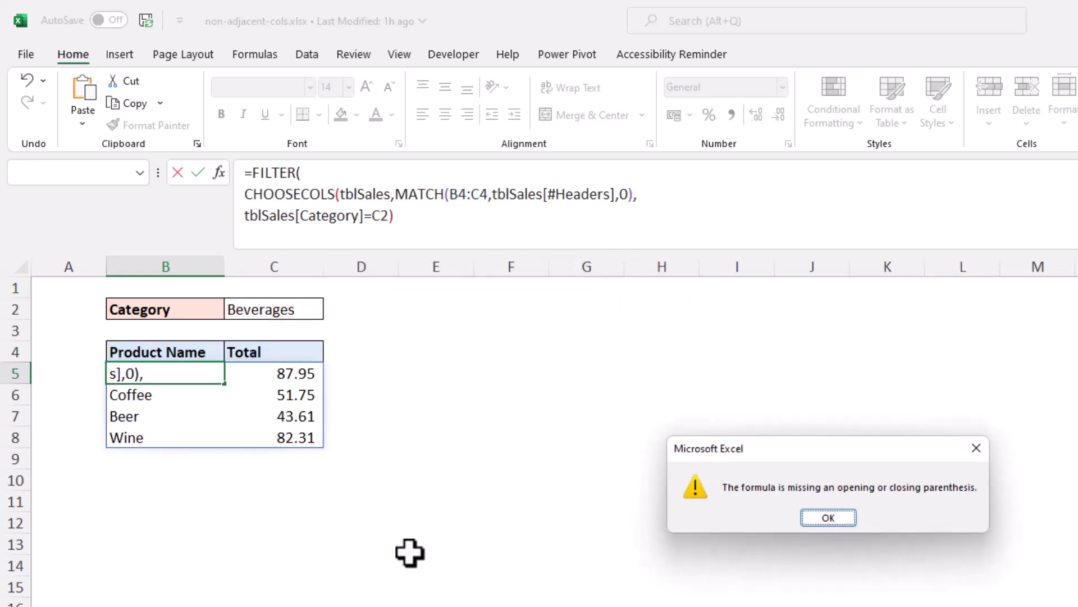
left_click(818, 517)
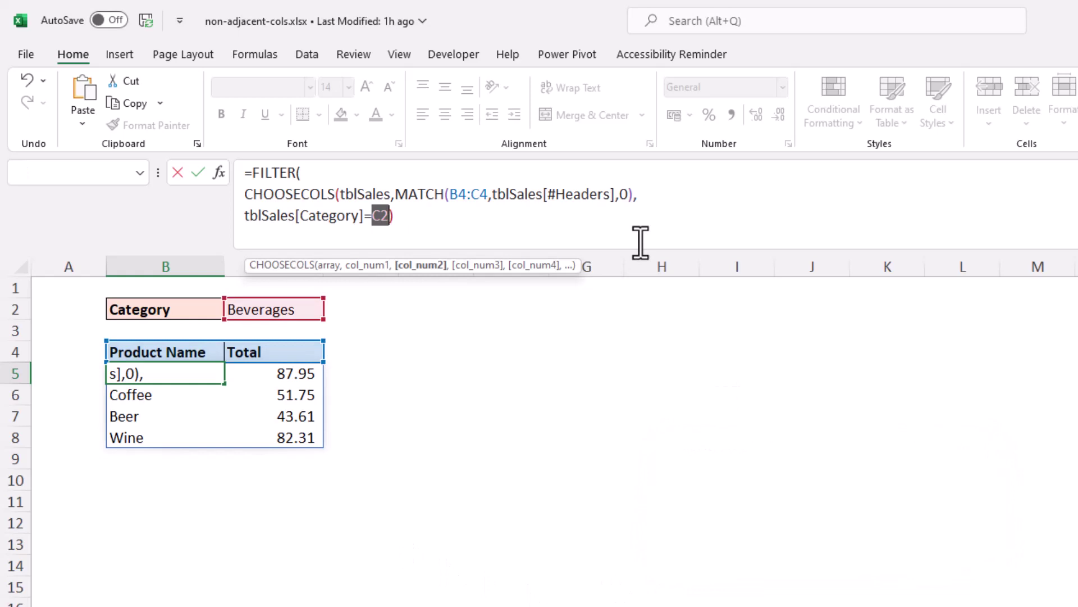
left_click(635, 197)
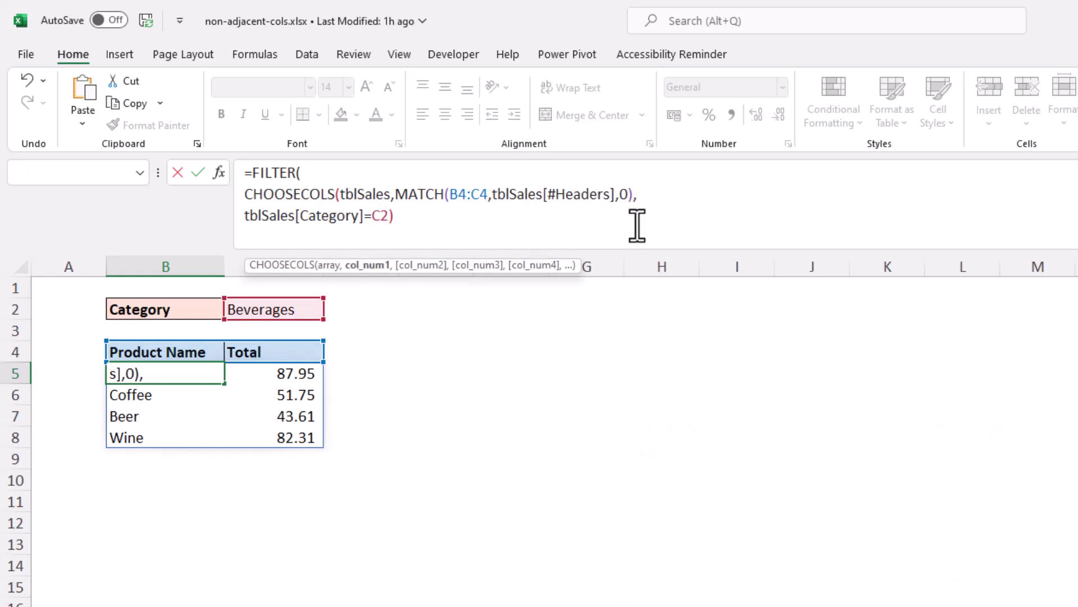
type(")")
key("Return")
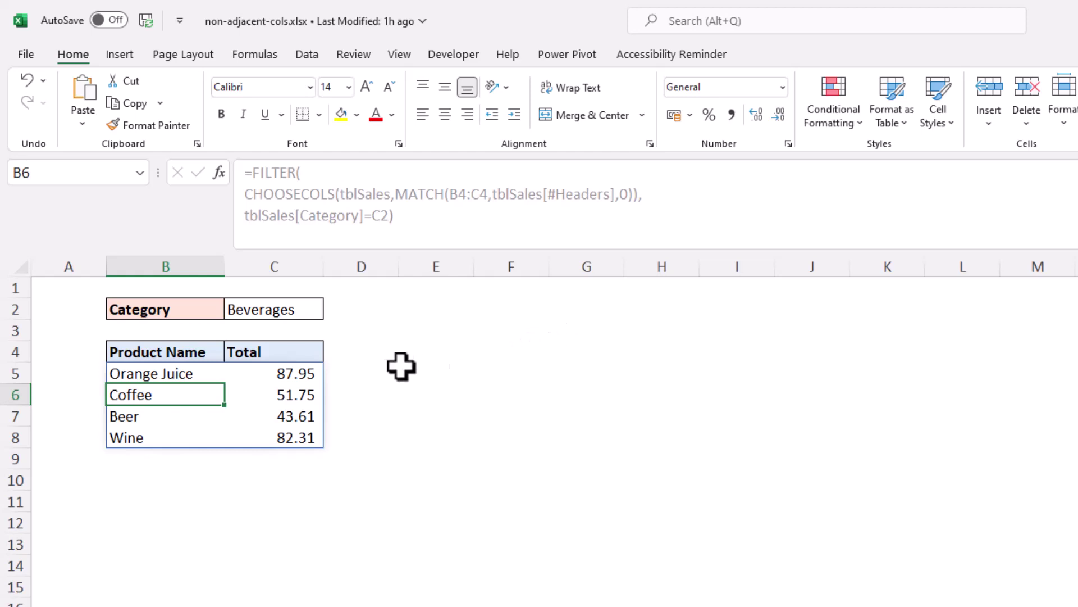
left_click(302, 352)
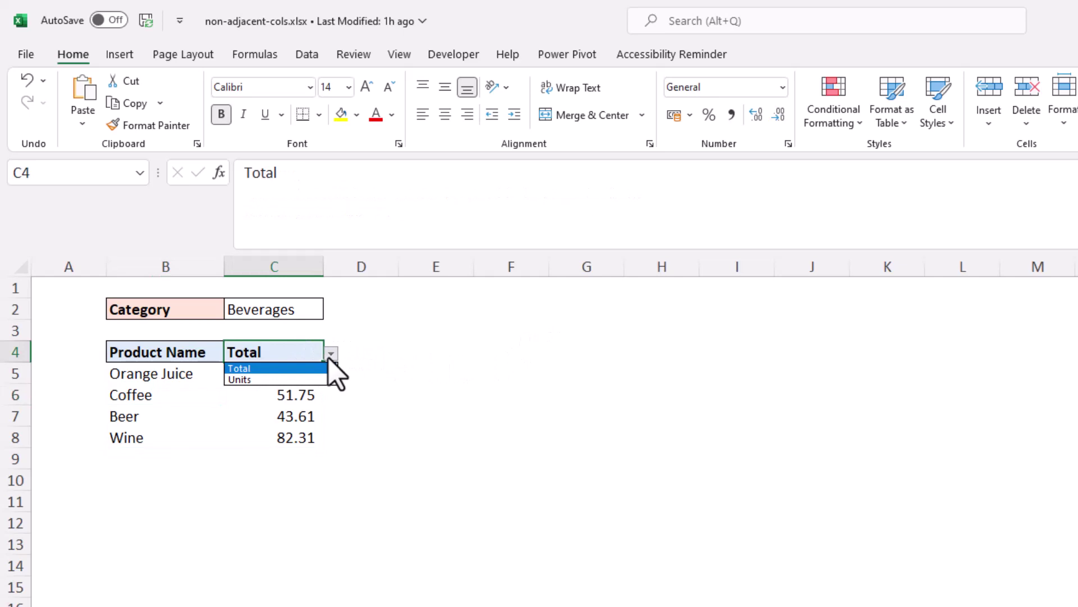
left_click(322, 380)
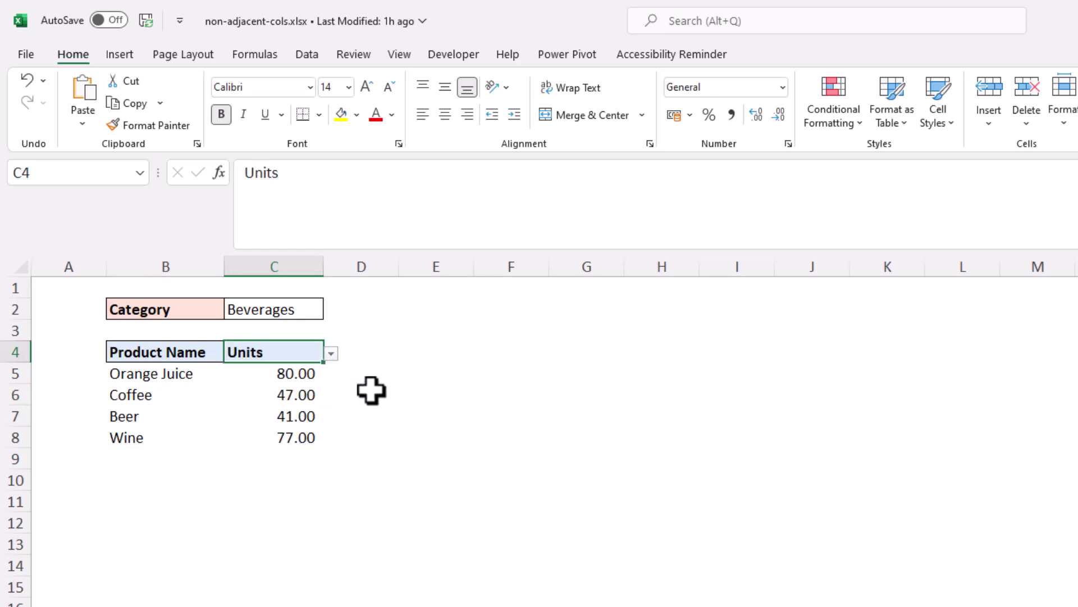
left_click(331, 353)
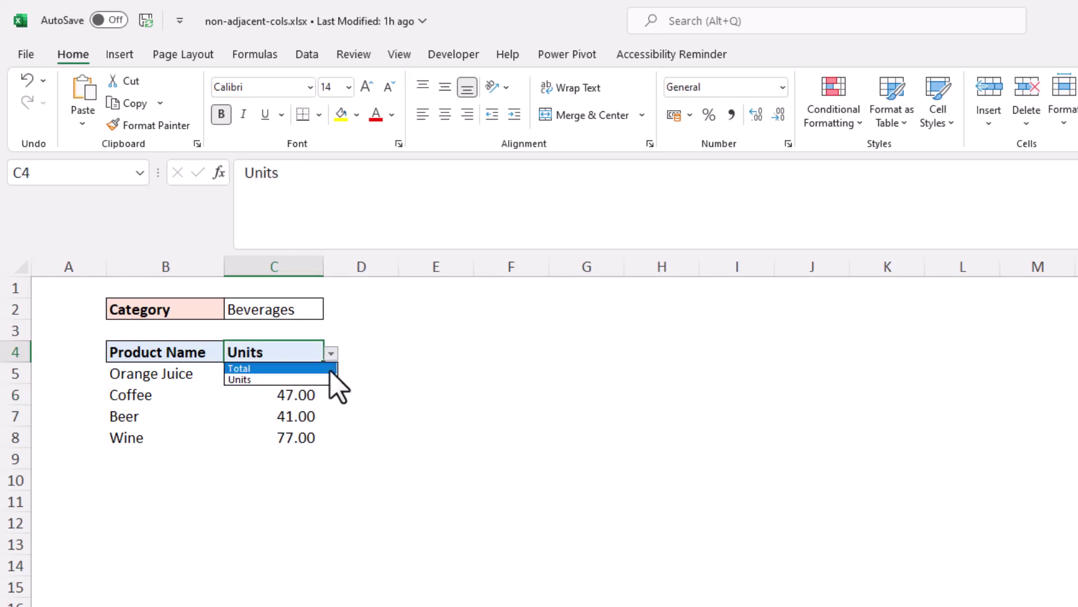
left_click(330, 369)
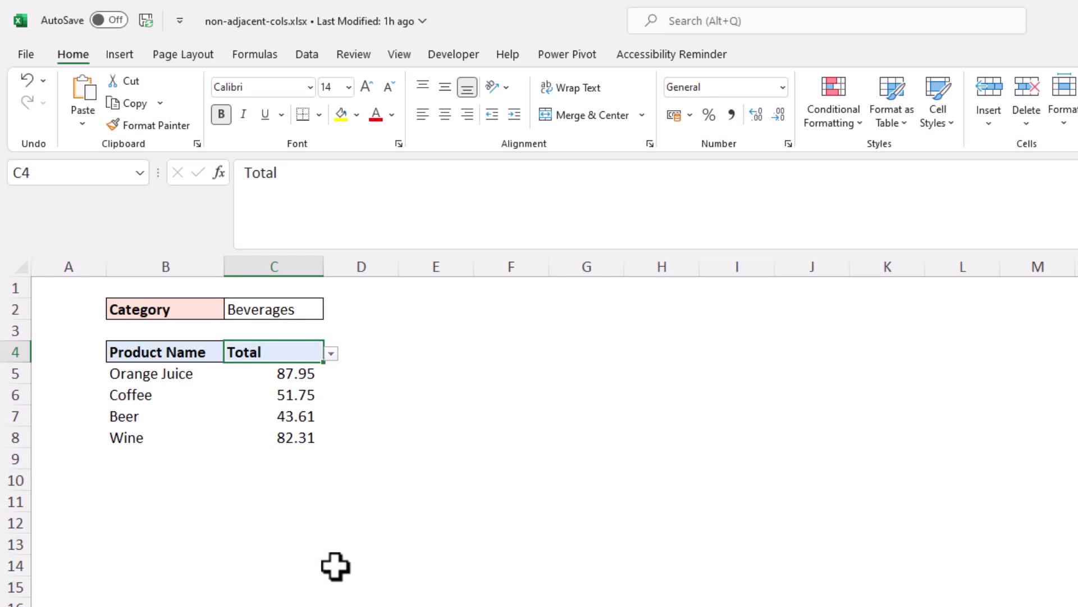
left_click(193, 354)
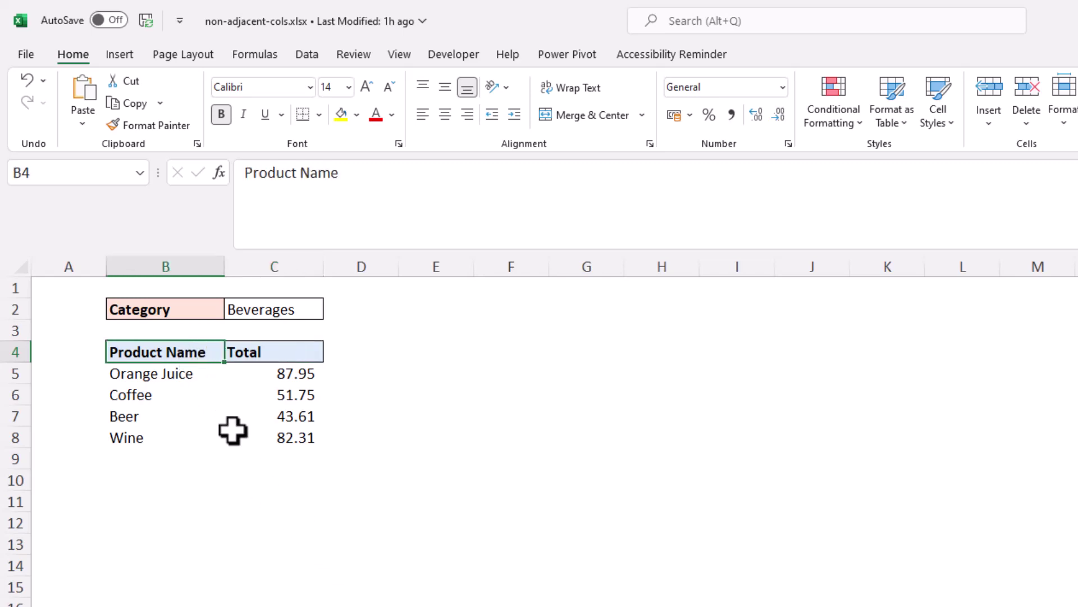
type("Category")
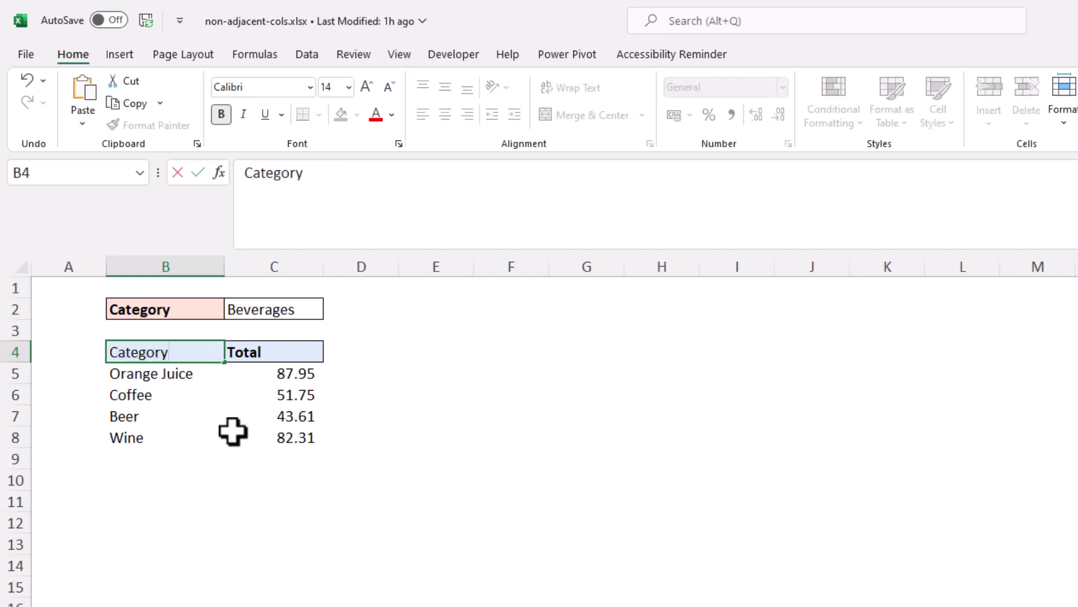
key("Return")
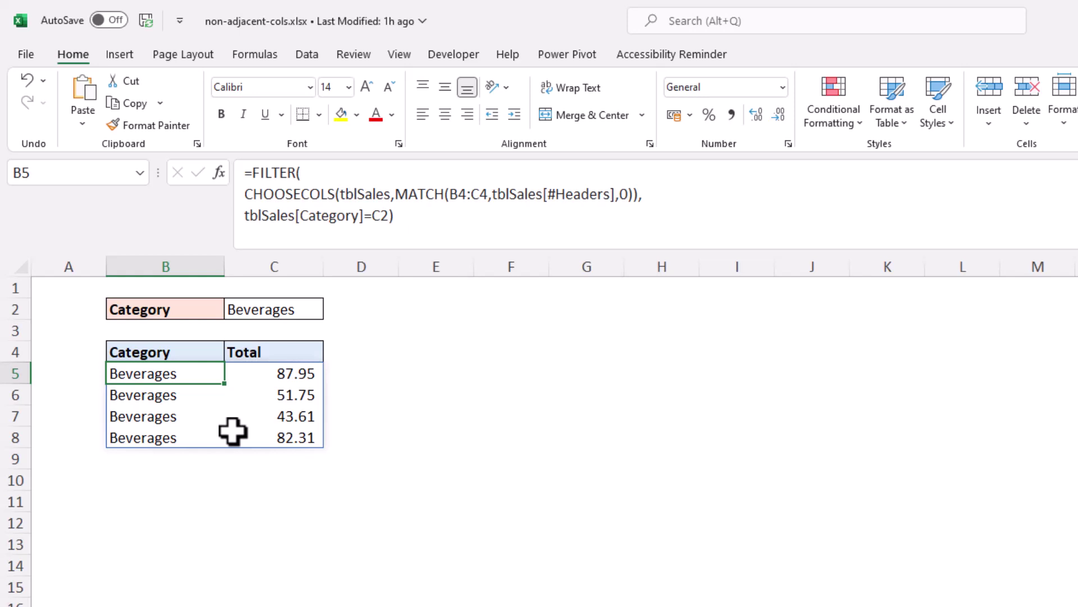
key("ctrl+z")
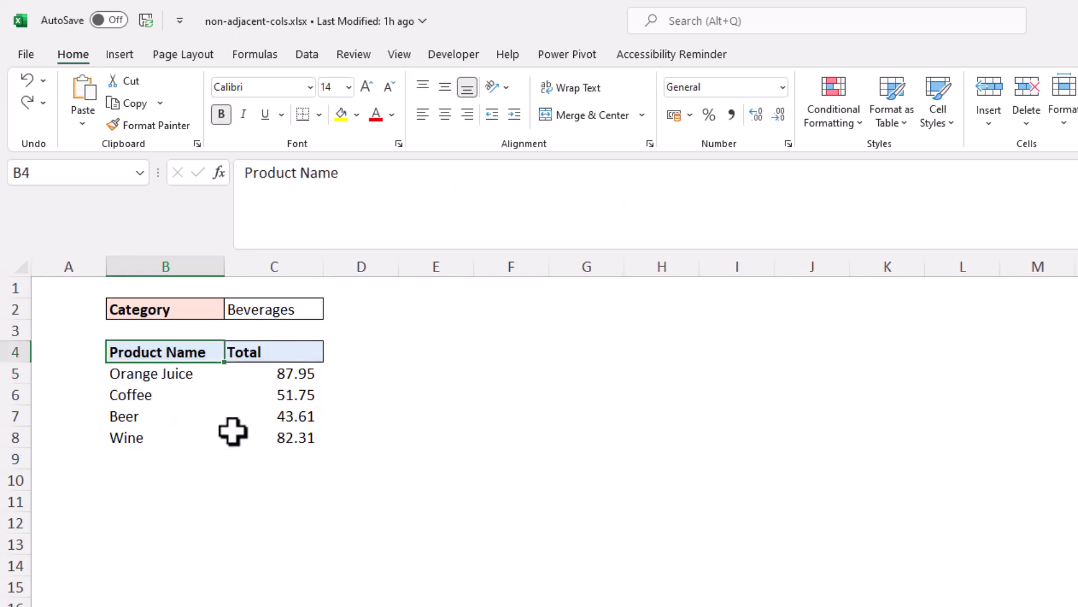
Step: Replace CHOOSECOLS with INDEX in the B5 report formula
left_click(208, 378)
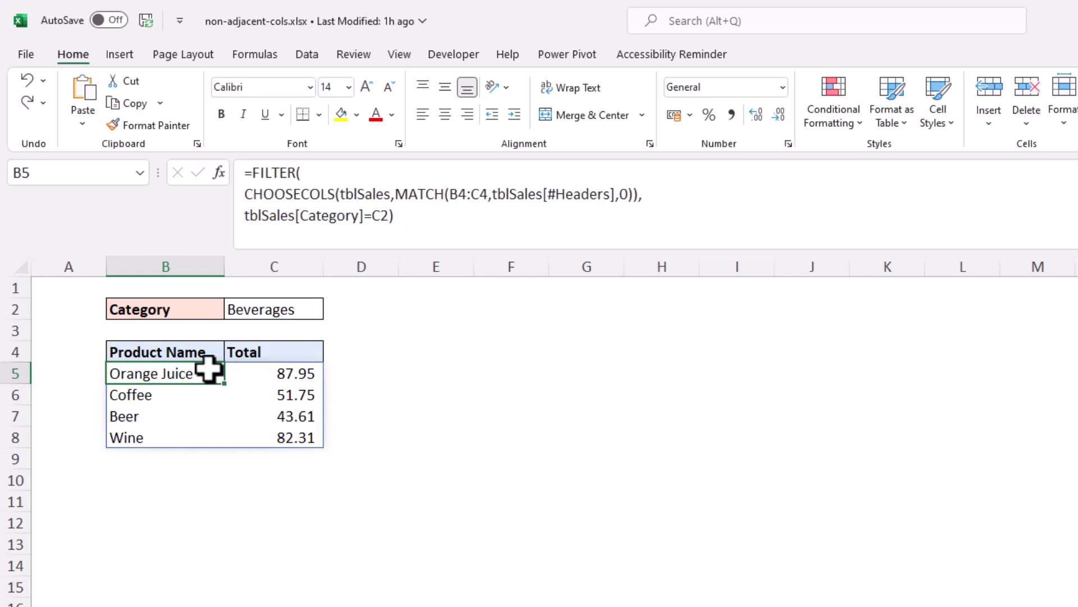
left_click(249, 195)
left_click_drag(249, 195, 335, 195)
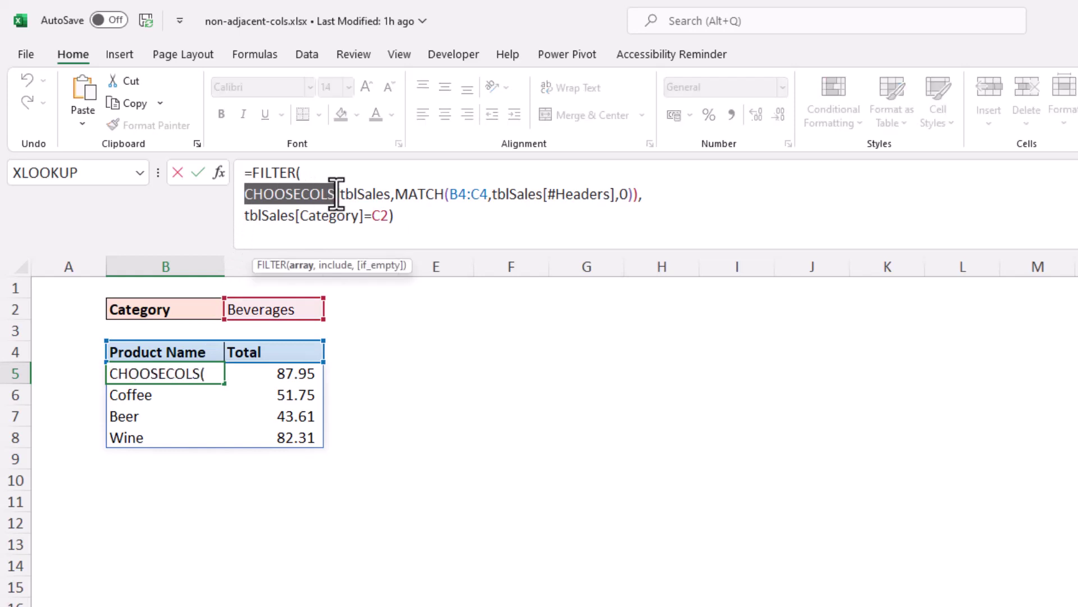
type("index")
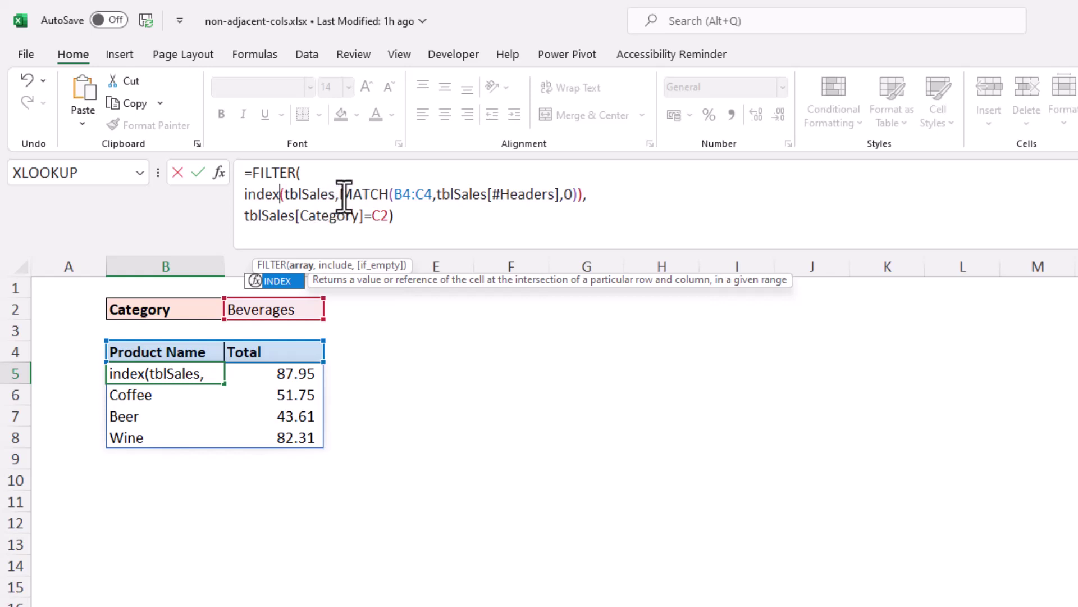
Step: Insert SEQUENCE(ROWS(tblSales)) as INDEX's row argument just before the MATCH
left_click(341, 194)
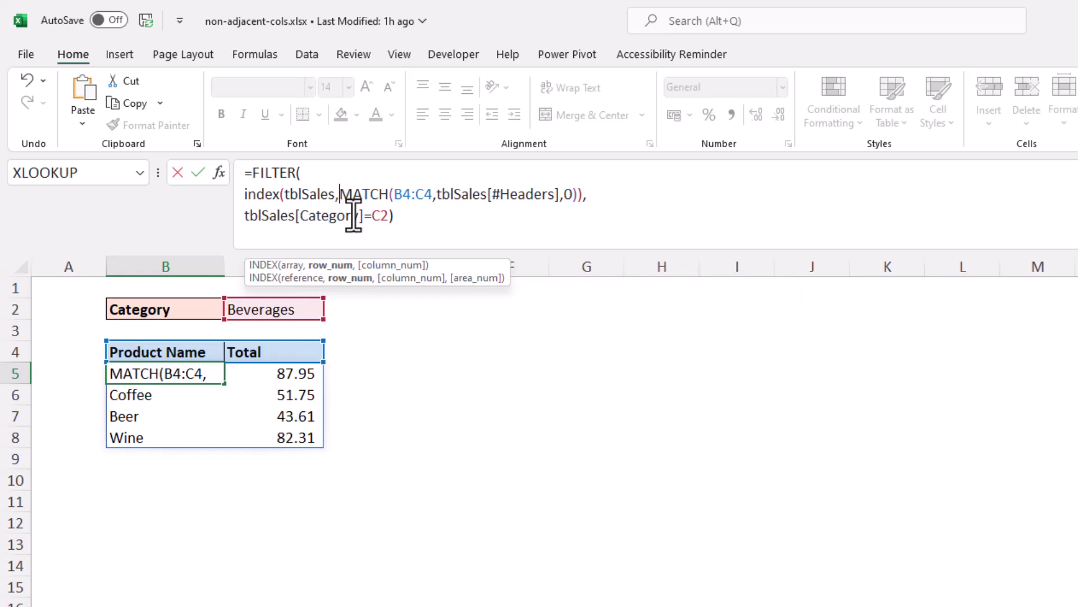
type(",")
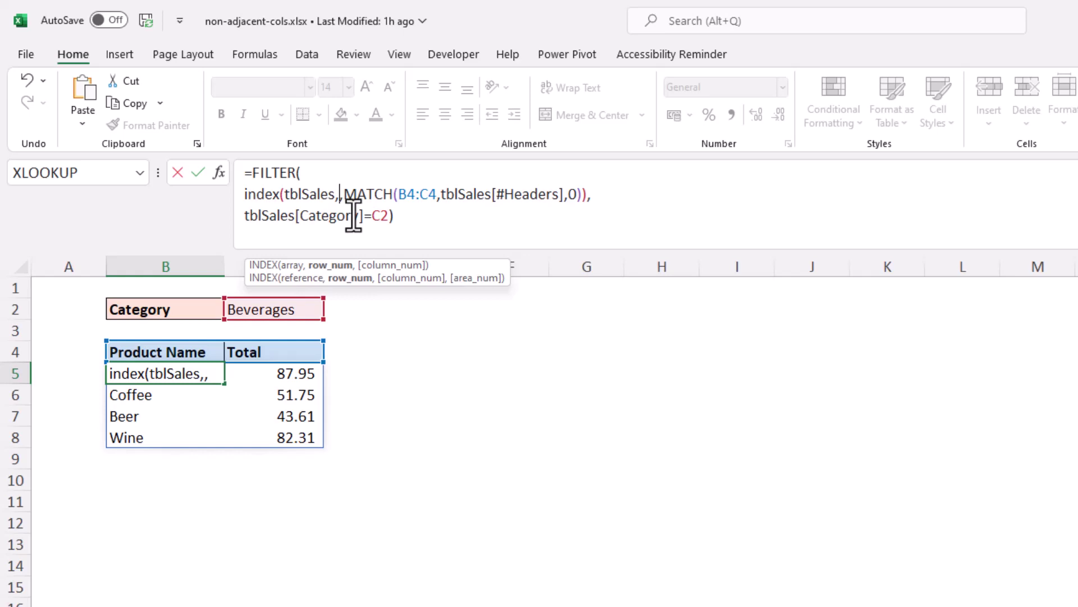
type("seq")
key("Tab")
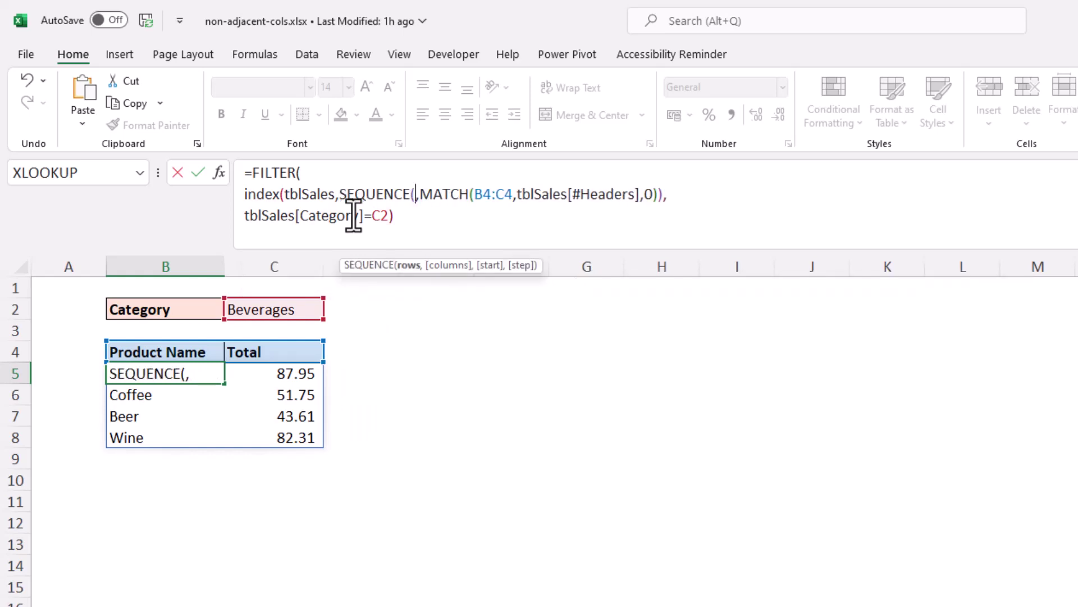
type("row")
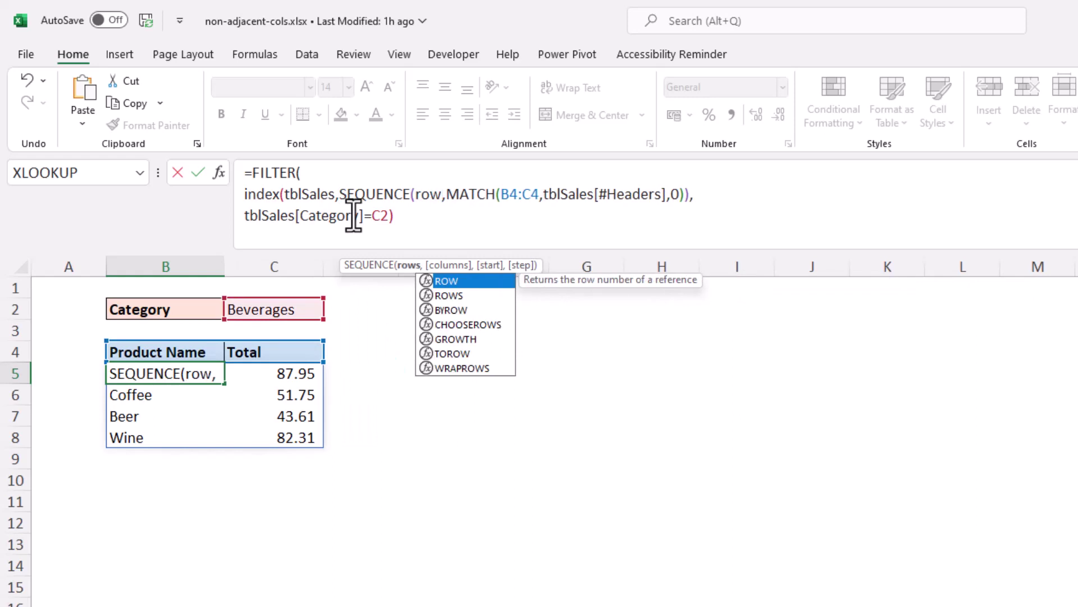
key("Down")
key("Tab")
type("tbl")
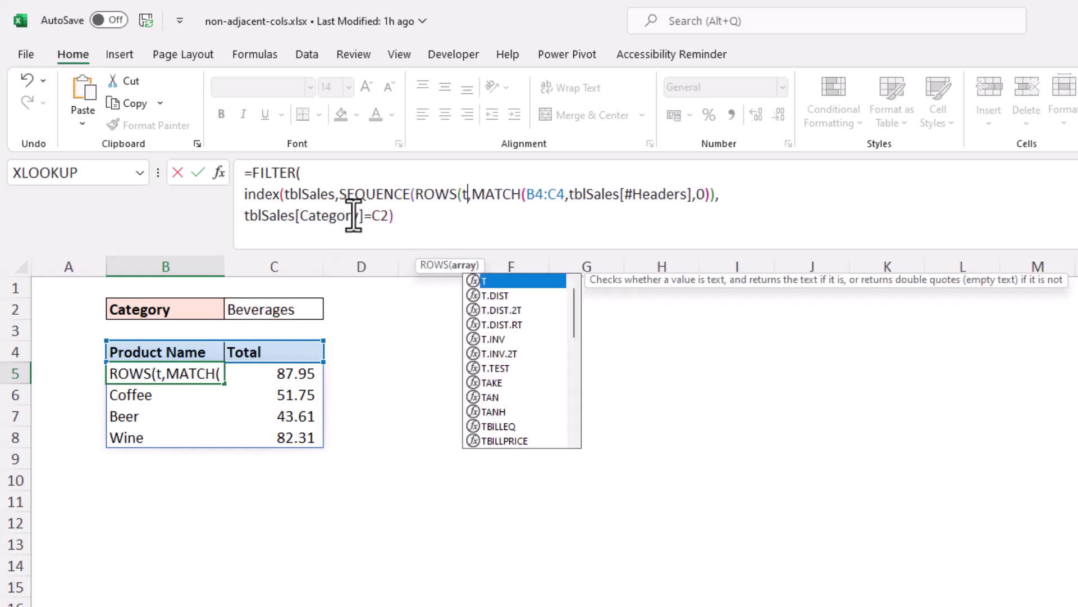
key("Down")
key("Tab")
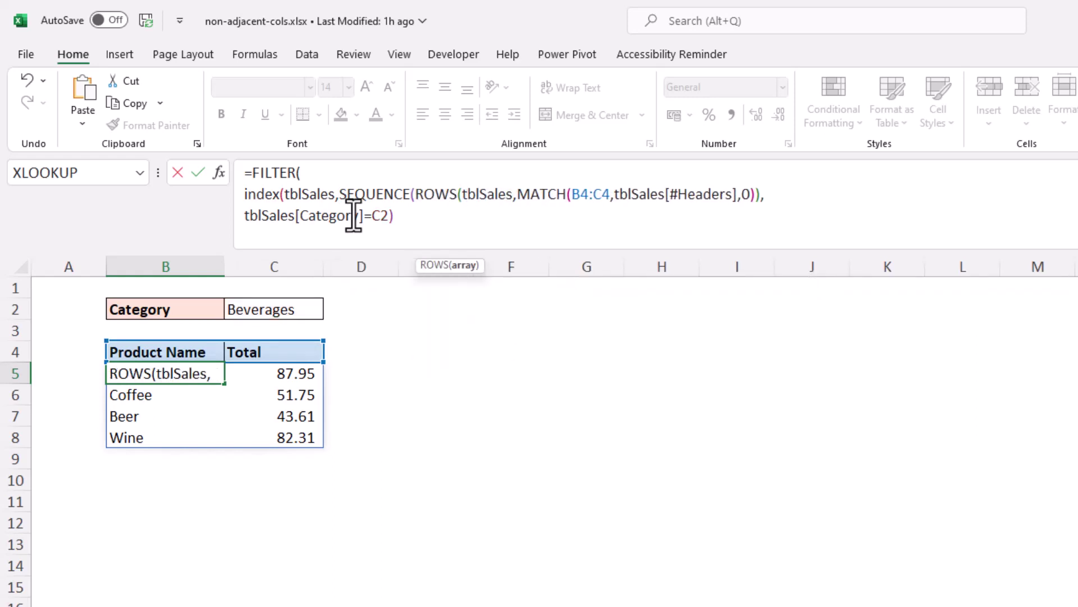
type("))")
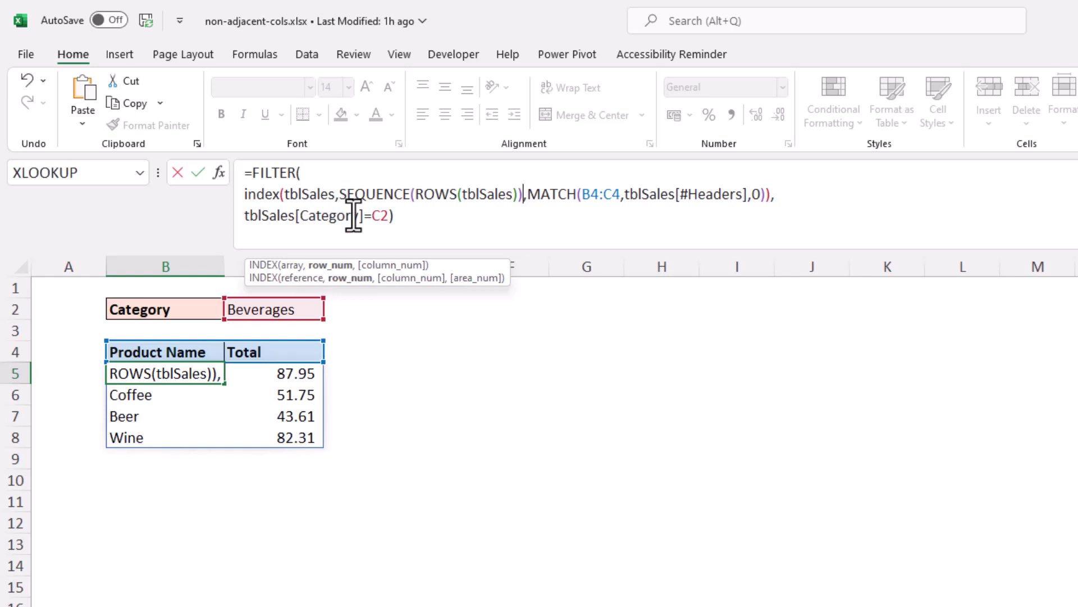
key("Return")
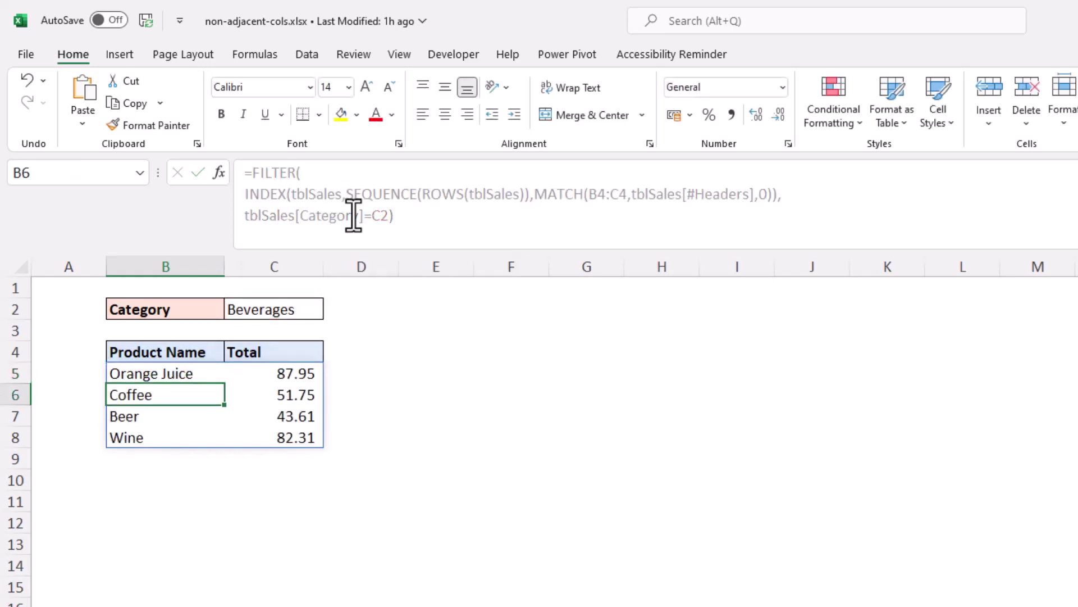